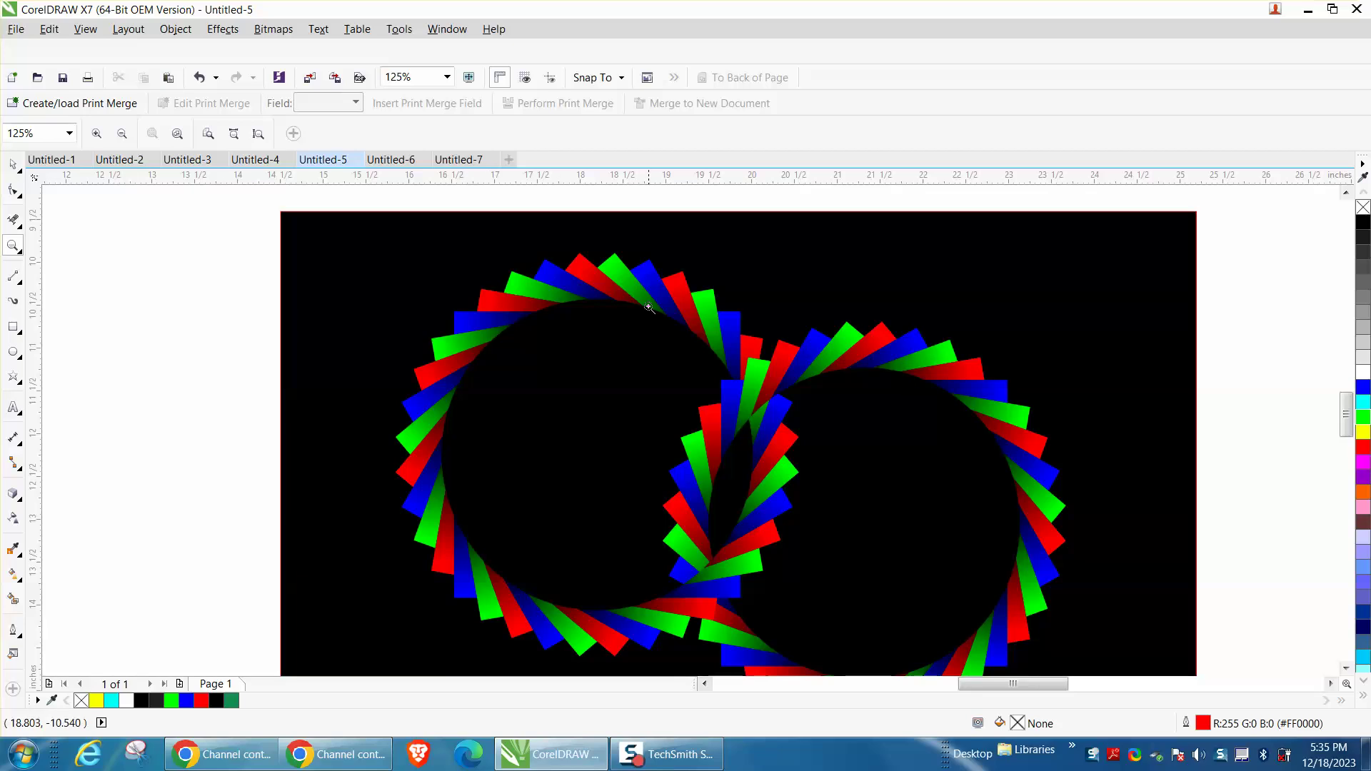
Move the finished interlocking-rings artwork off the page to the empty area beside its right edge and deselect it
right_click(732, 436)
right_click(609, 407)
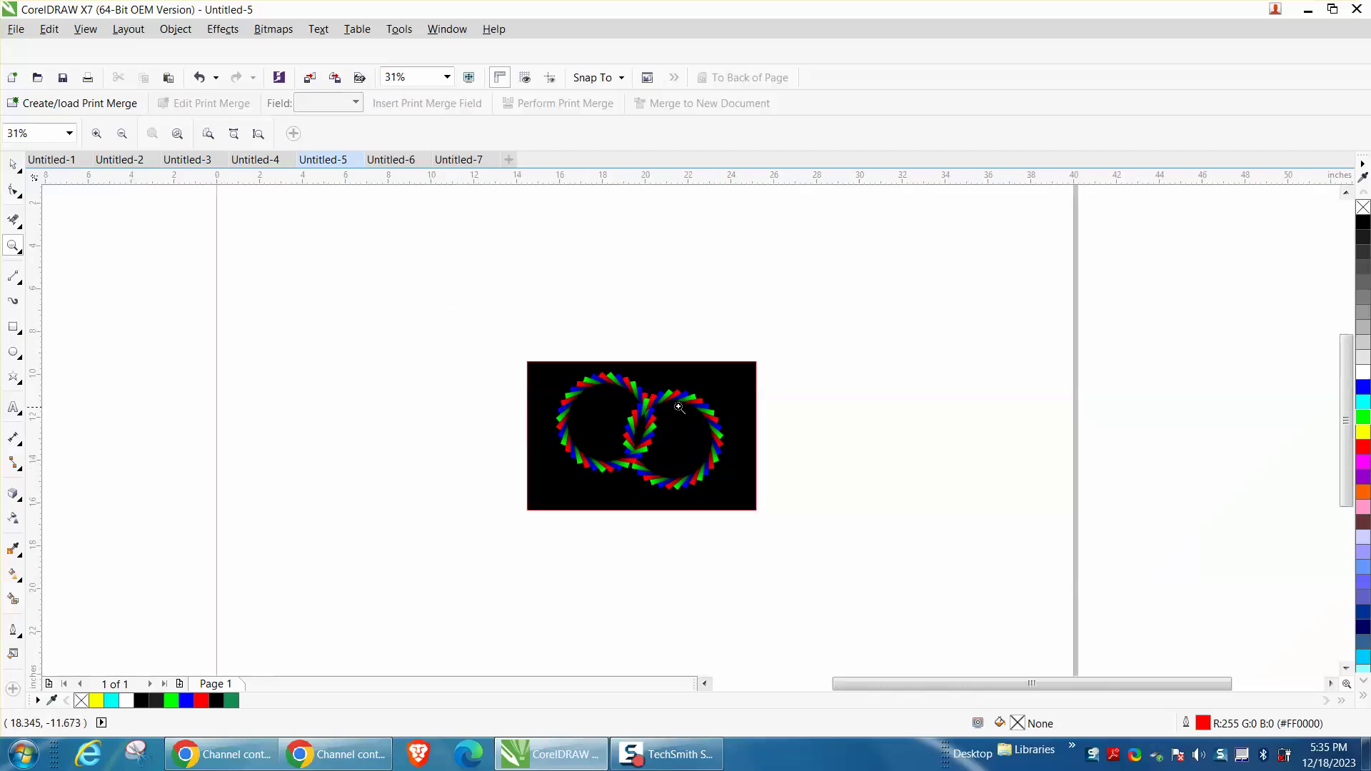
drag(547, 343, 873, 612)
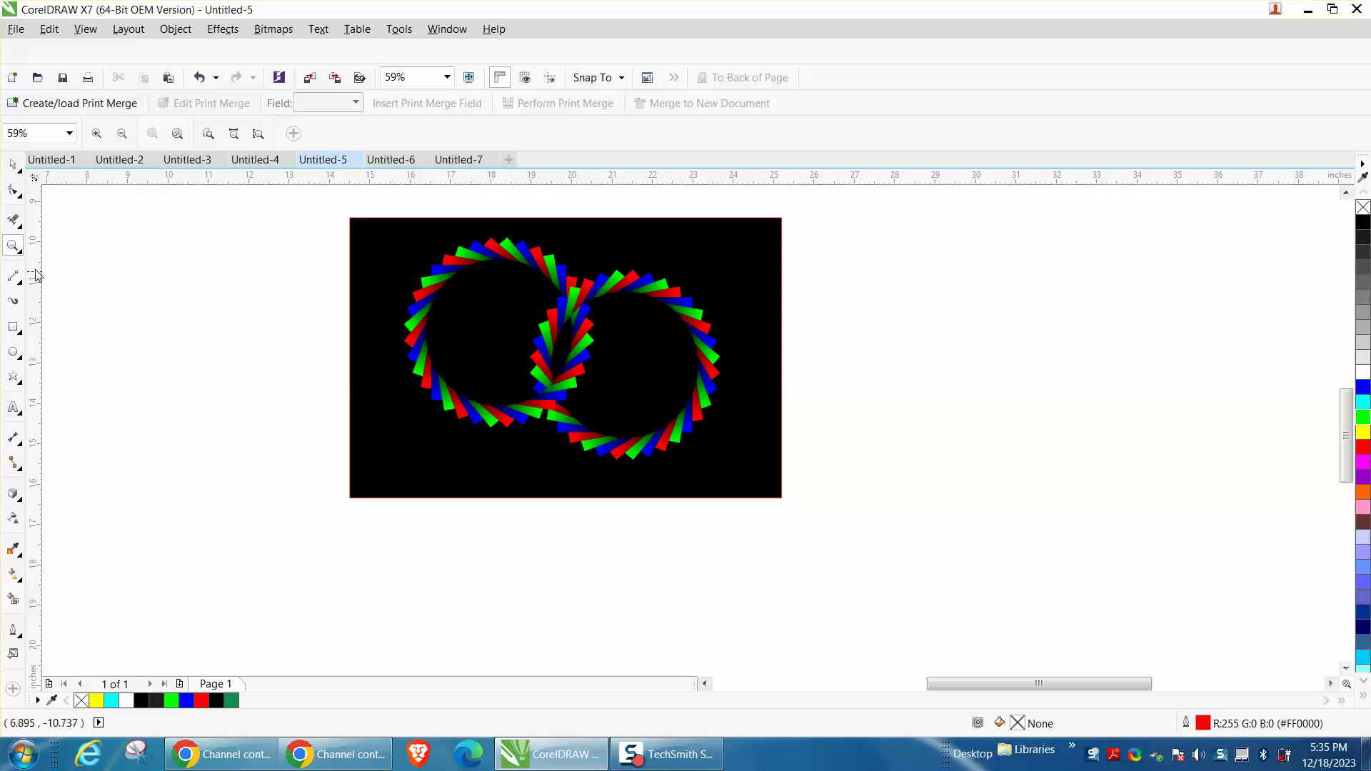
click(13, 327)
scroll(221, 313, down, 3)
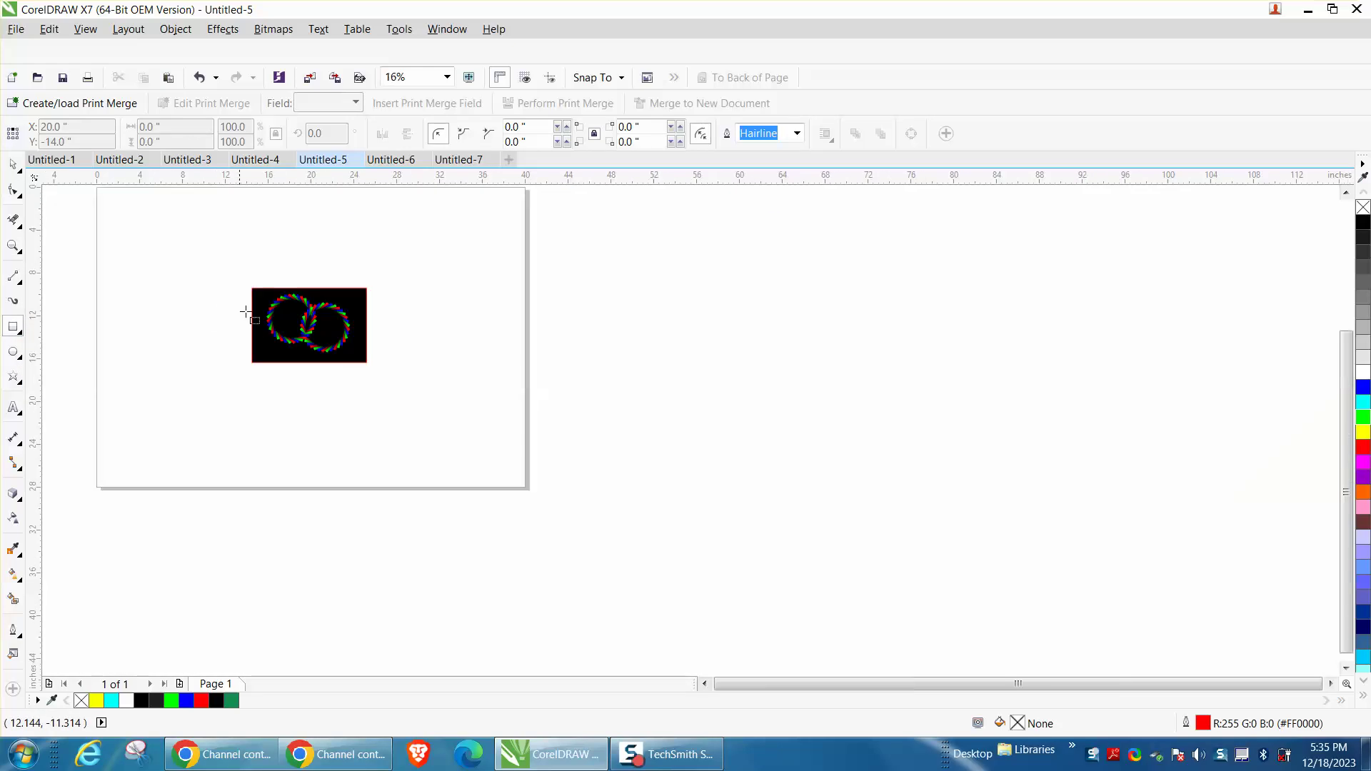
click(12, 164)
mouse_move(242, 270)
mouse_down()
mouse_move(276, 332)
mouse_move(428, 382)
mouse_up()
drag(314, 325, 632, 365)
click(13, 245)
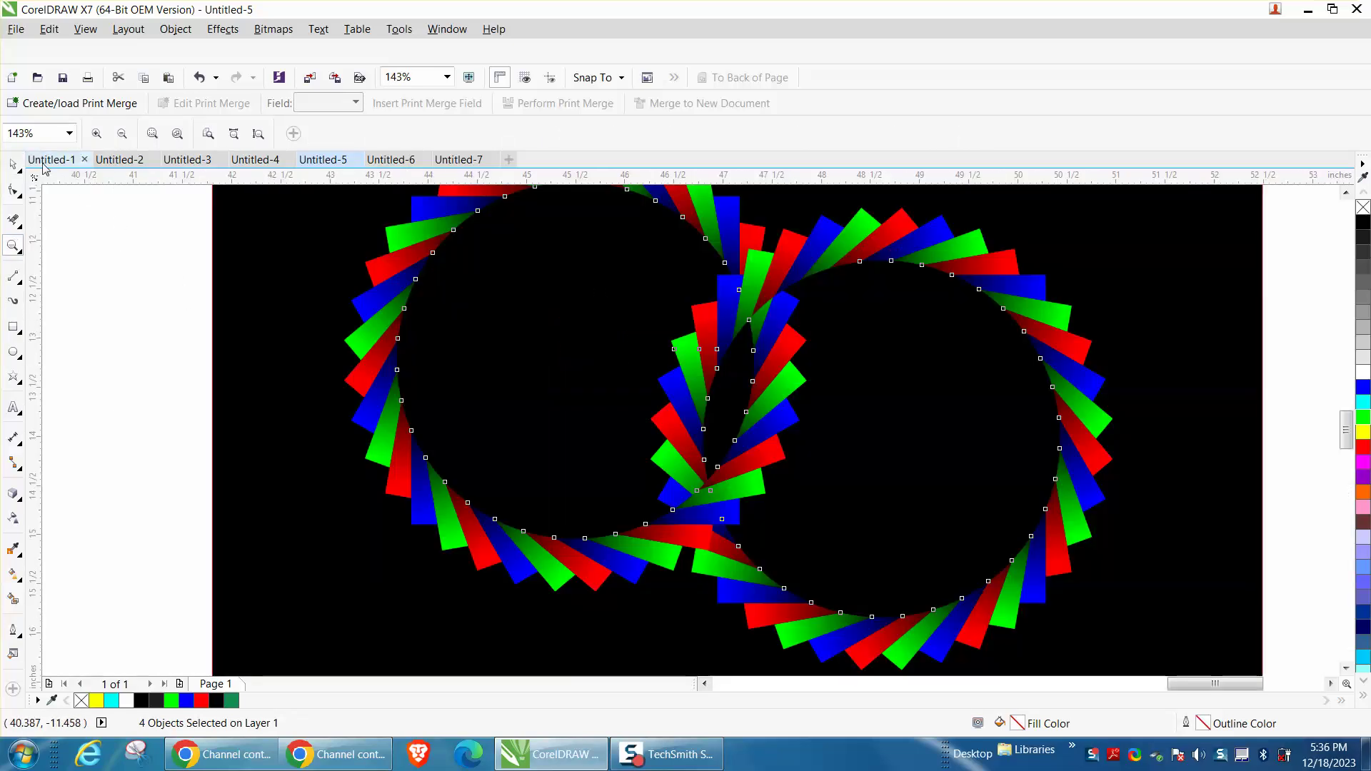
click(12, 163)
click(79, 225)
Draw a square about 12.22 inches wide, centred on the page
scroll(521, 387, down, 3)
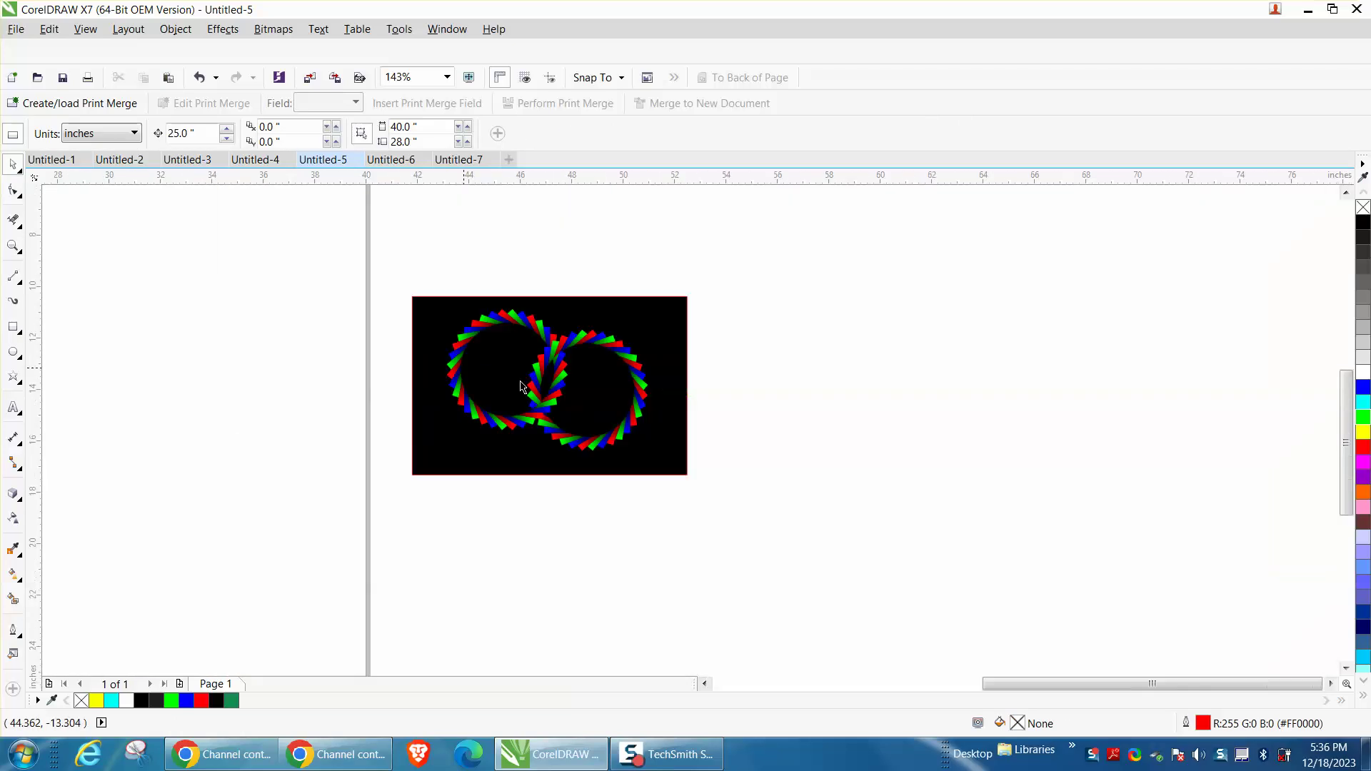
scroll(261, 386, down, 3)
click(13, 326)
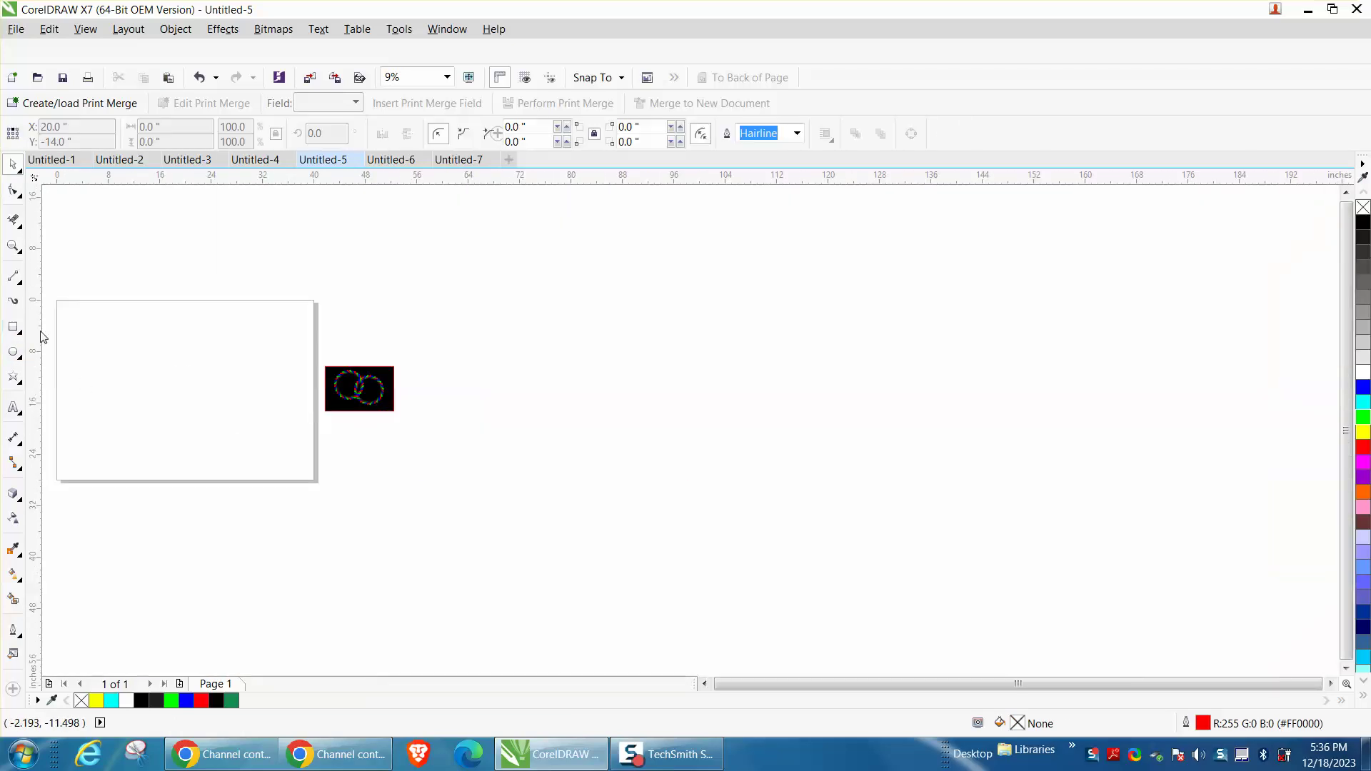
drag(249, 357, 174, 407)
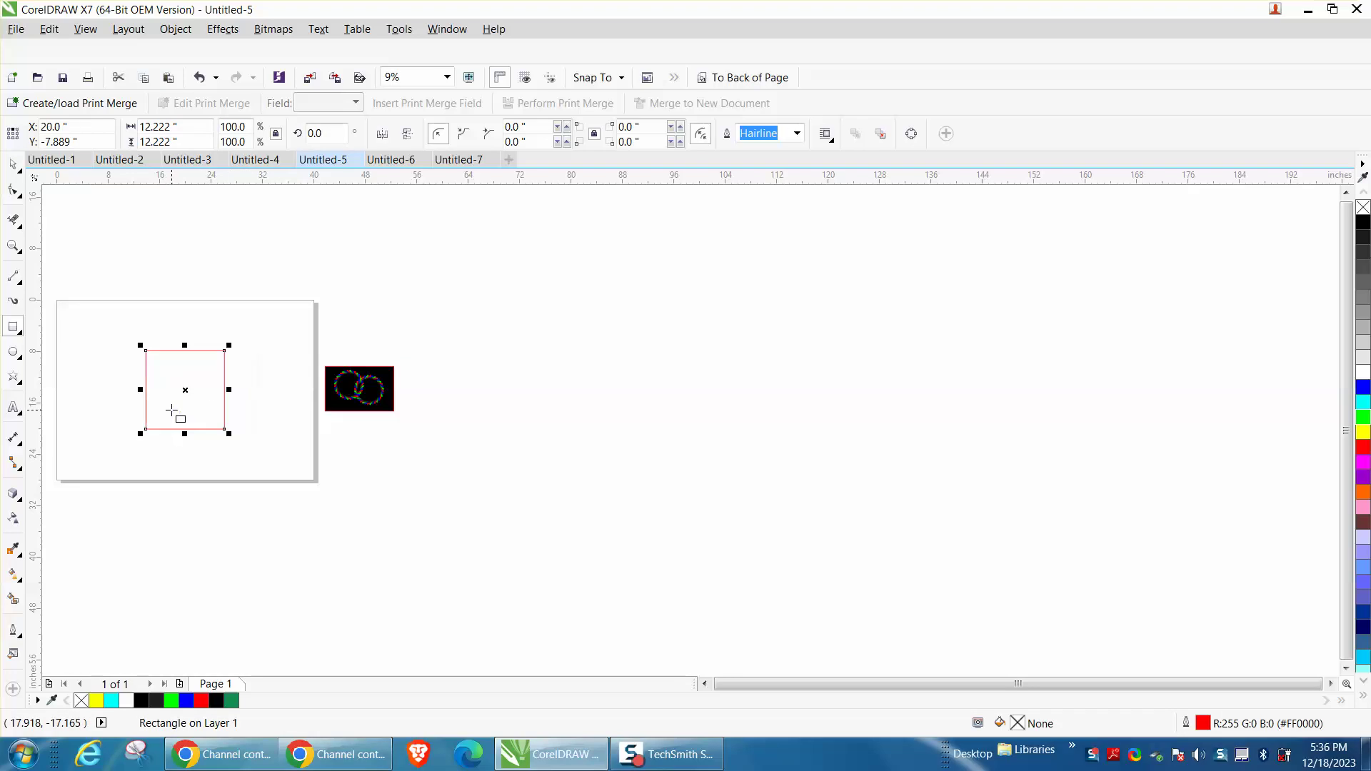
click(14, 247)
mouse_move(98, 322)
mouse_down()
mouse_move(141, 402)
mouse_move(379, 492)
mouse_up()
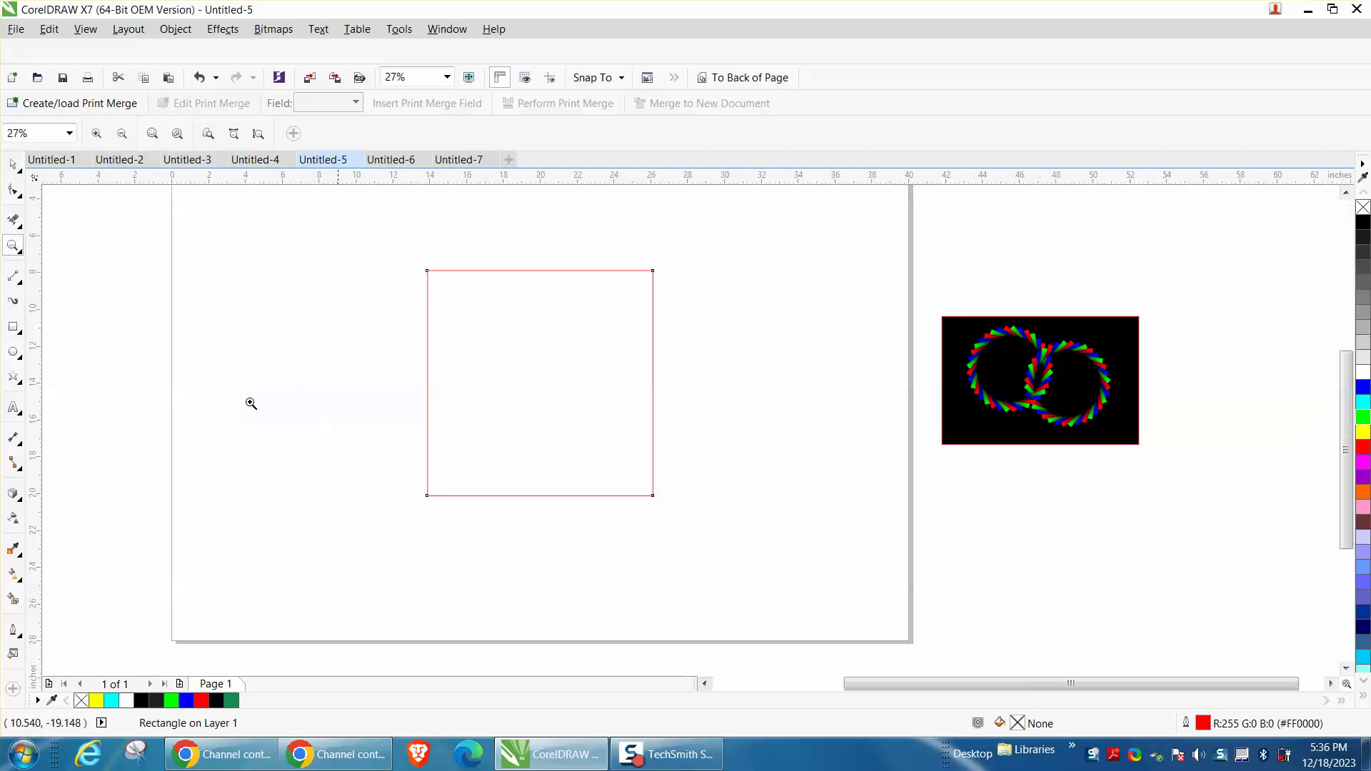
Create three copies of the square about its centre, each rotated a further 10 degrees, up to 30 degrees
click(18, 161)
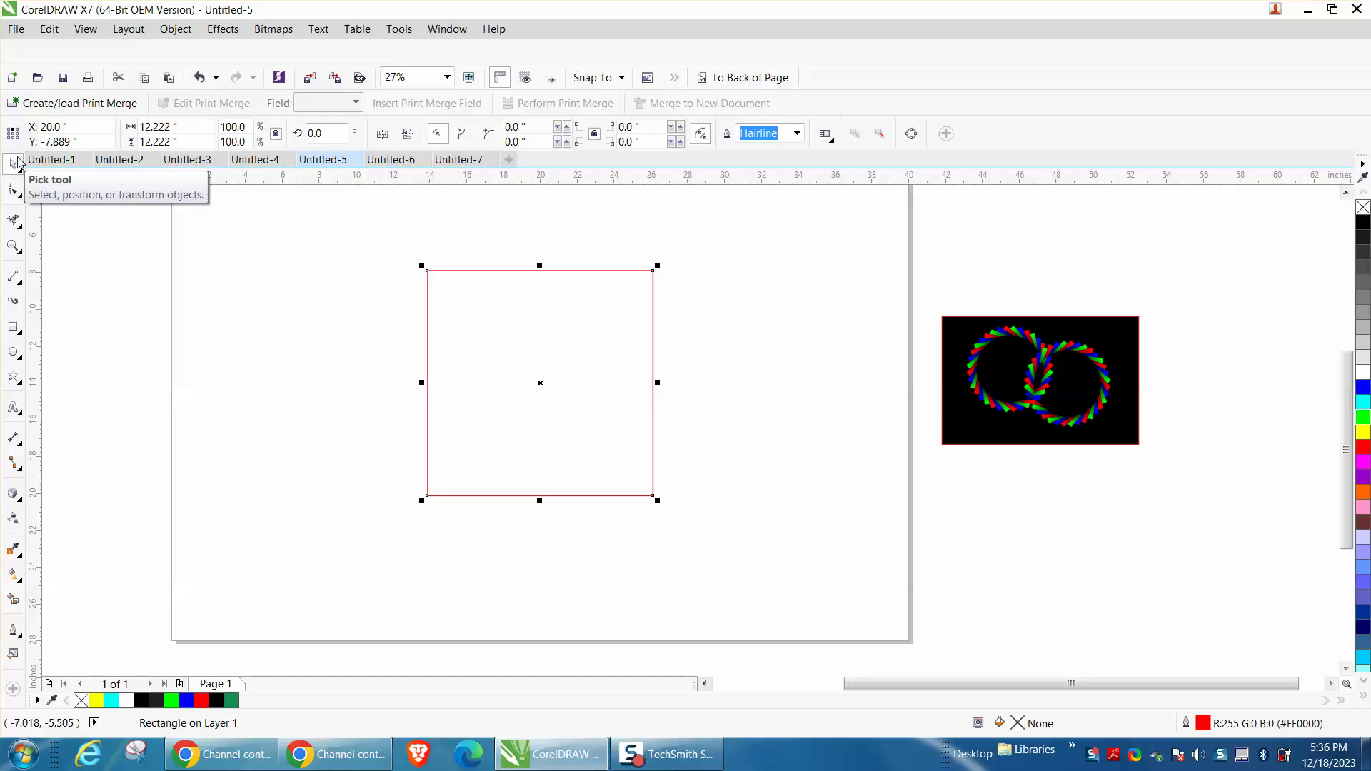
click(309, 133)
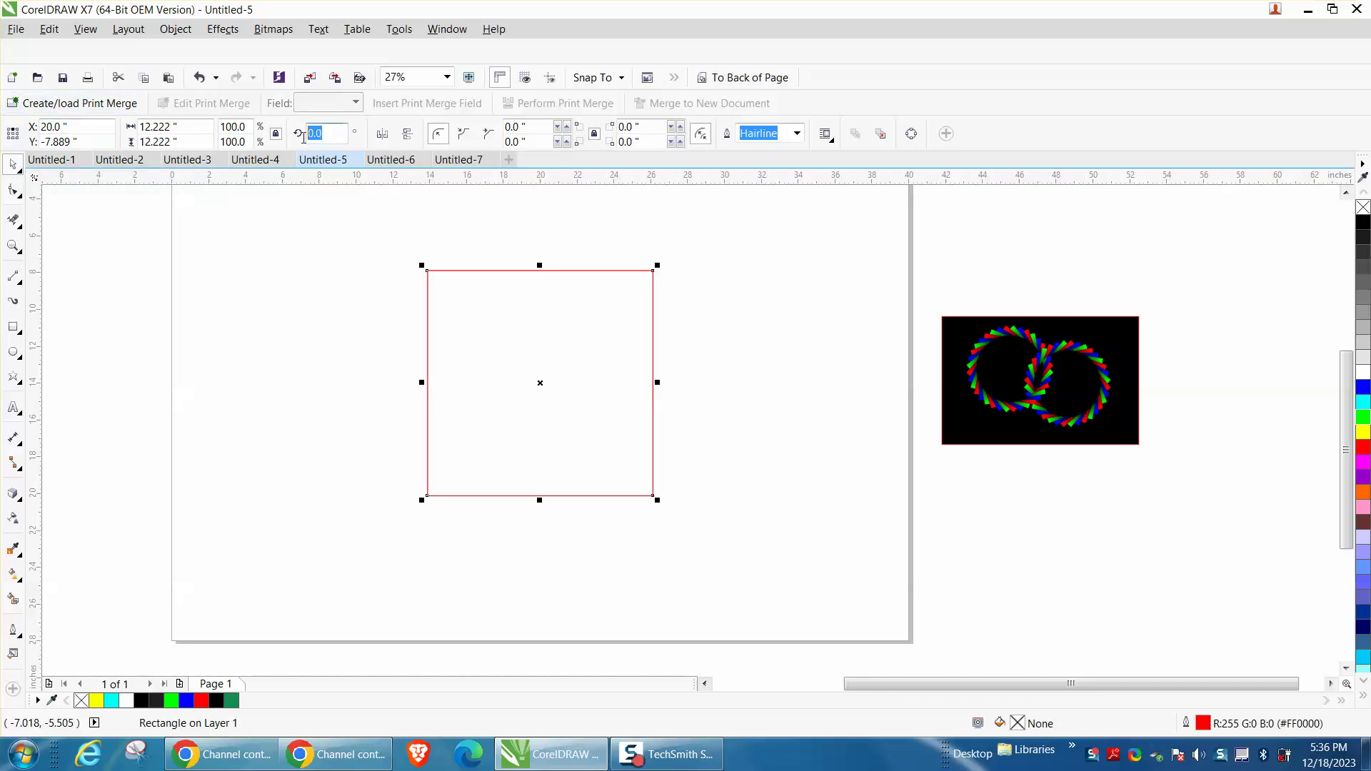
text(10)
key(Return)
key(ctrl+r)
key(ctrl+r)
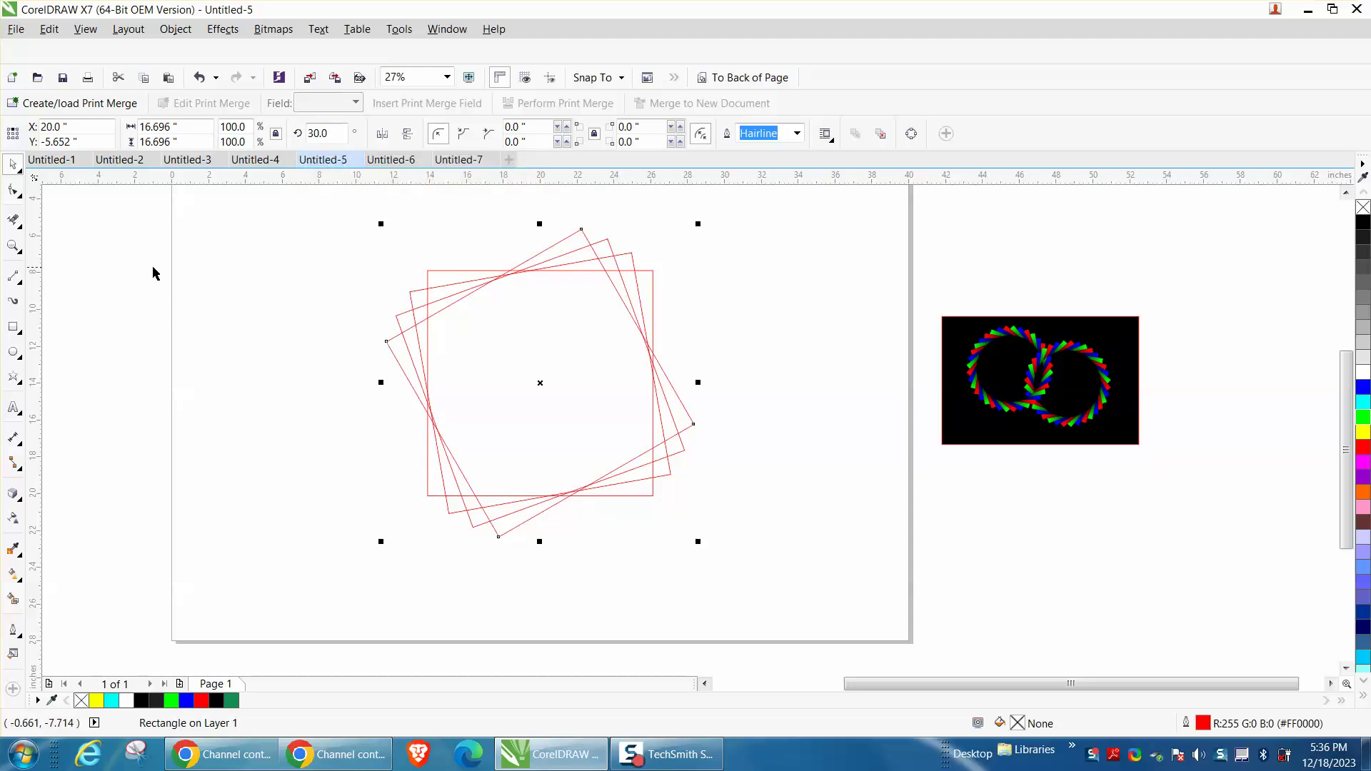
Remove the crossing line segments at the squares' upper-left corners with Virtual Segment Delete
click(23, 231)
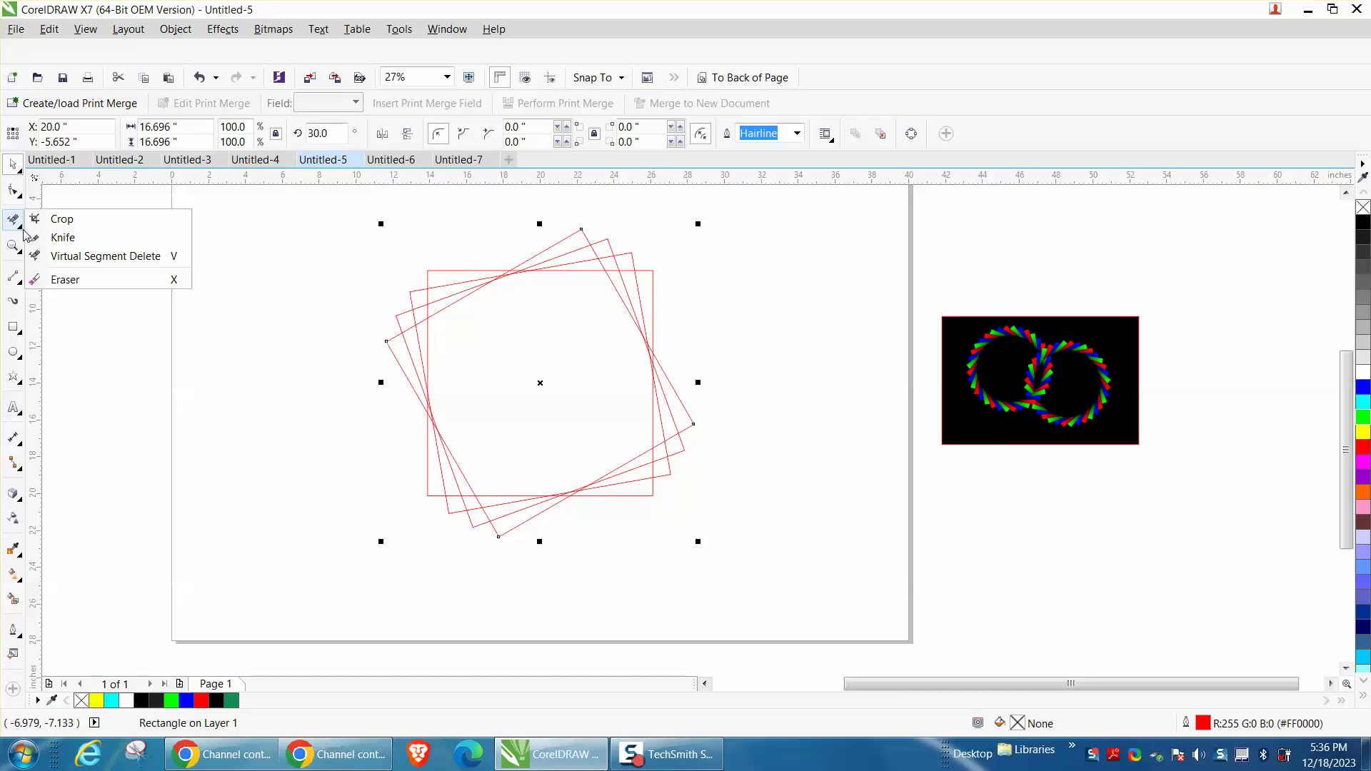
click(60, 277)
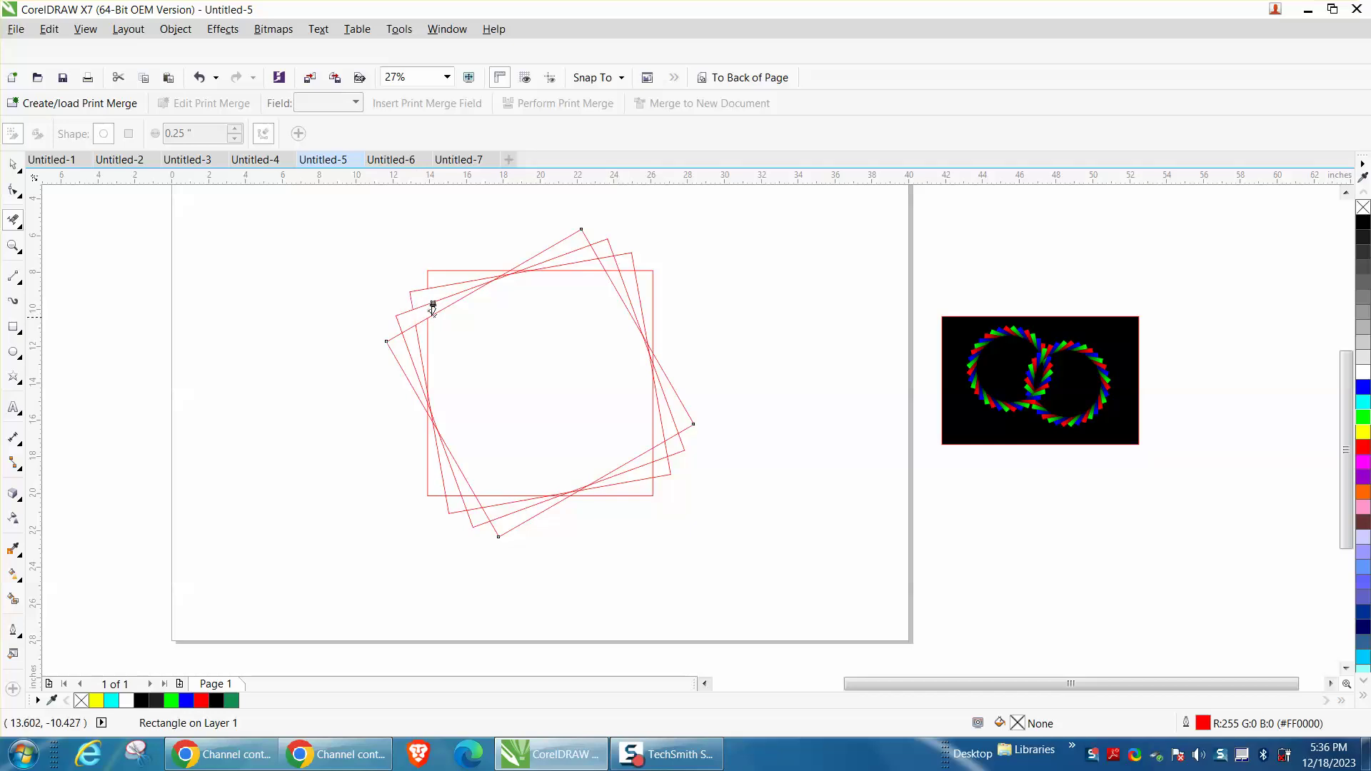
Fill the three upper-left wedges between the squares with green, red and yellow using Smart Fill with no outline
click(13, 600)
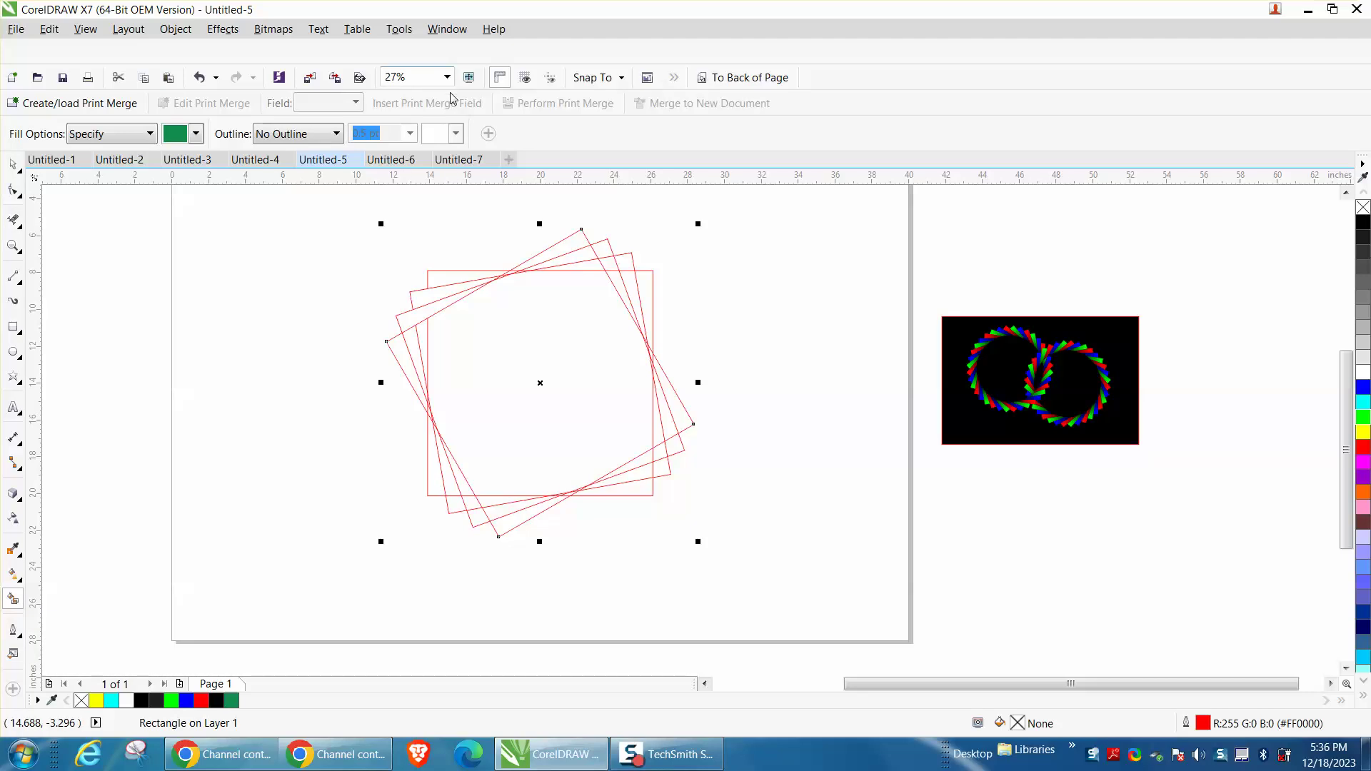
click(450, 274)
click(196, 134)
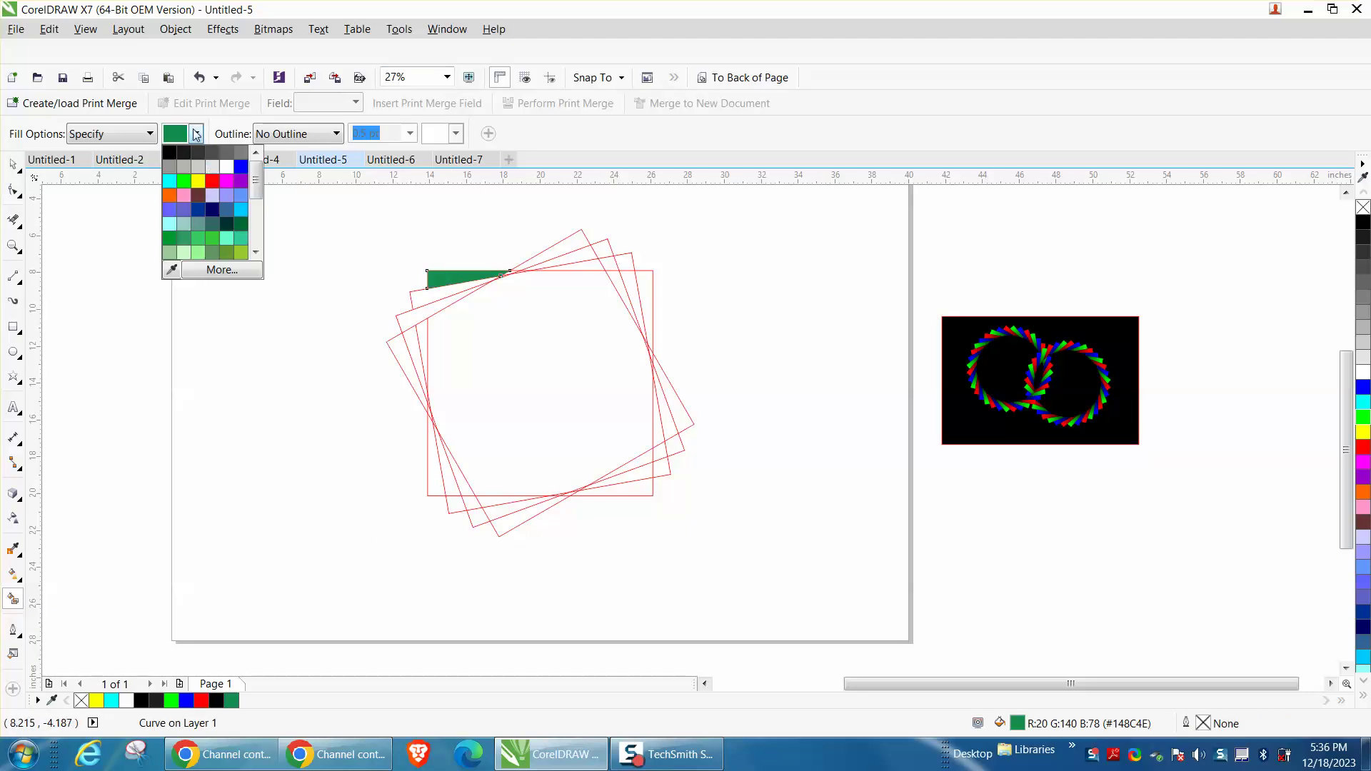
click(211, 181)
click(428, 295)
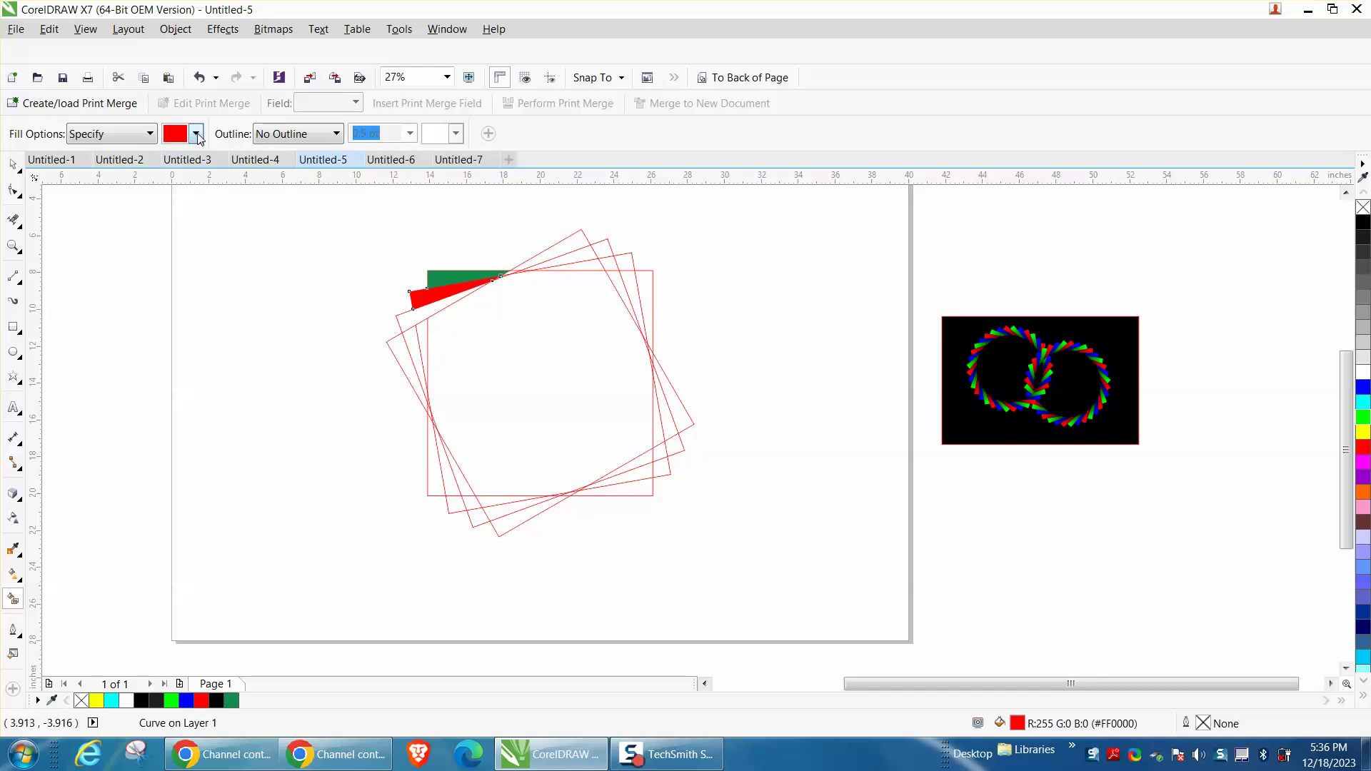
click(196, 133)
click(197, 147)
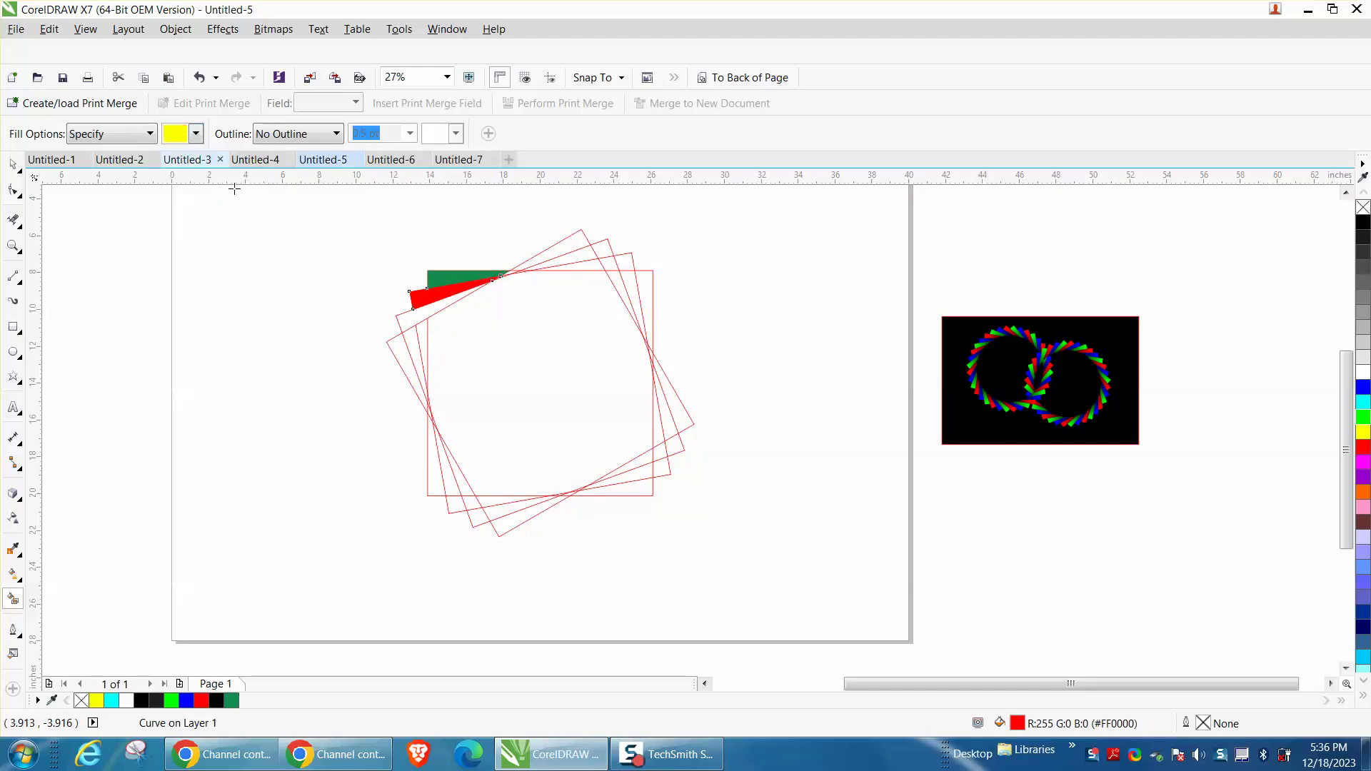
click(407, 318)
Delete the four outlined squares and group the three coloured wedges
key(space)
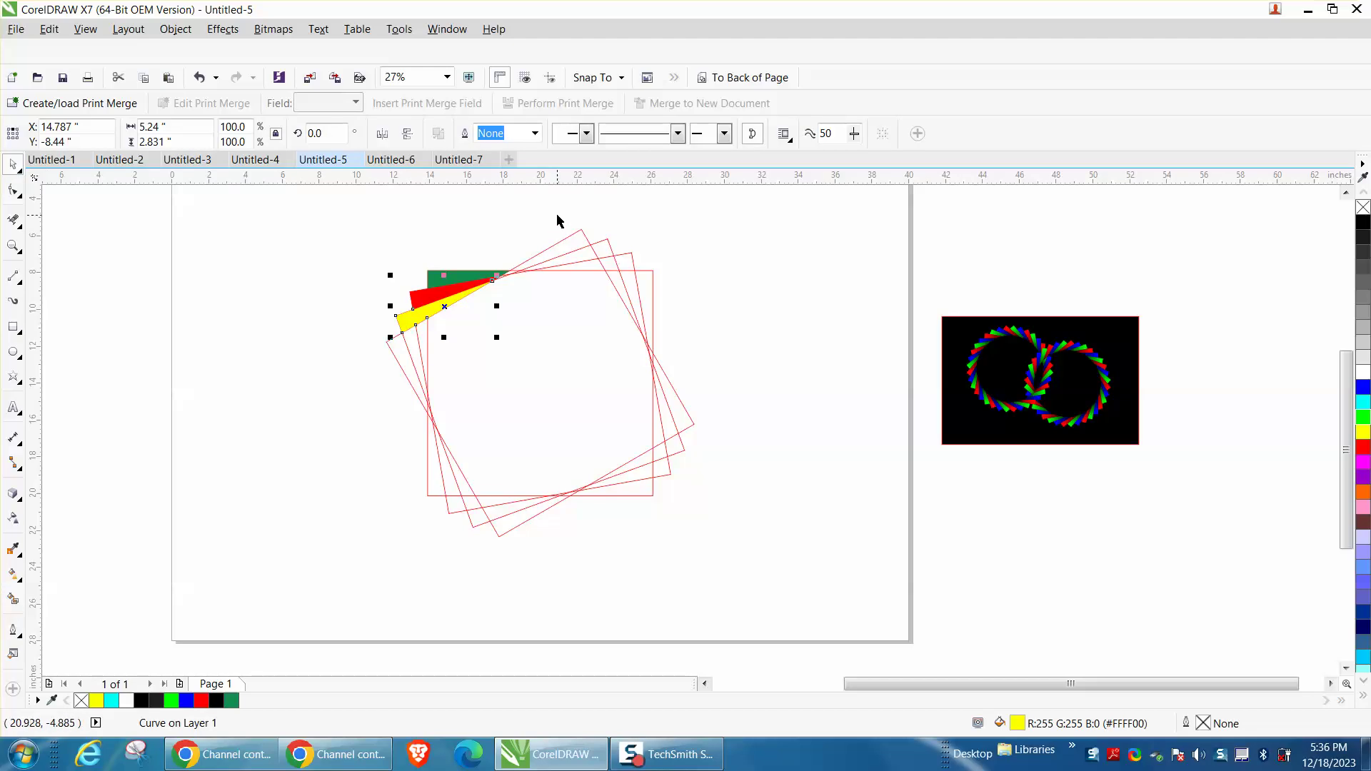
drag(560, 216, 692, 329)
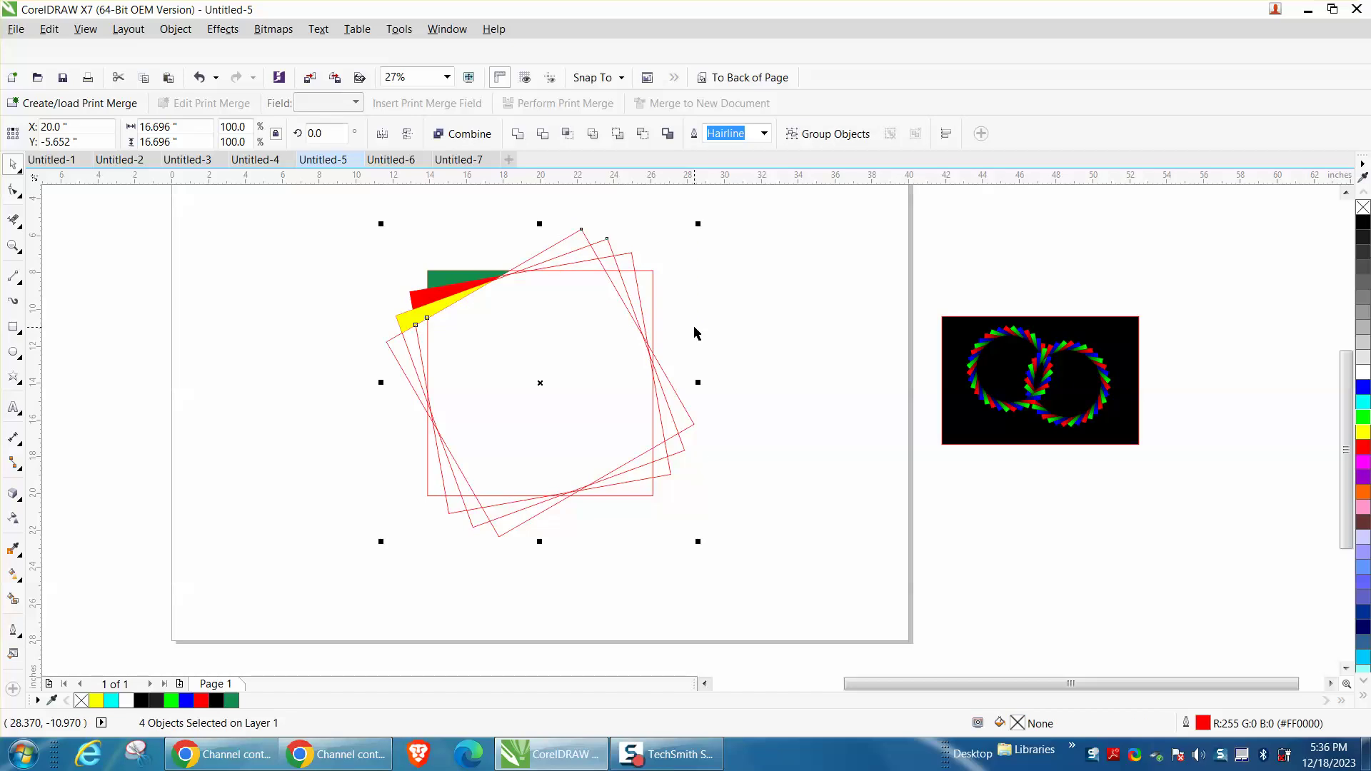
key(Delete)
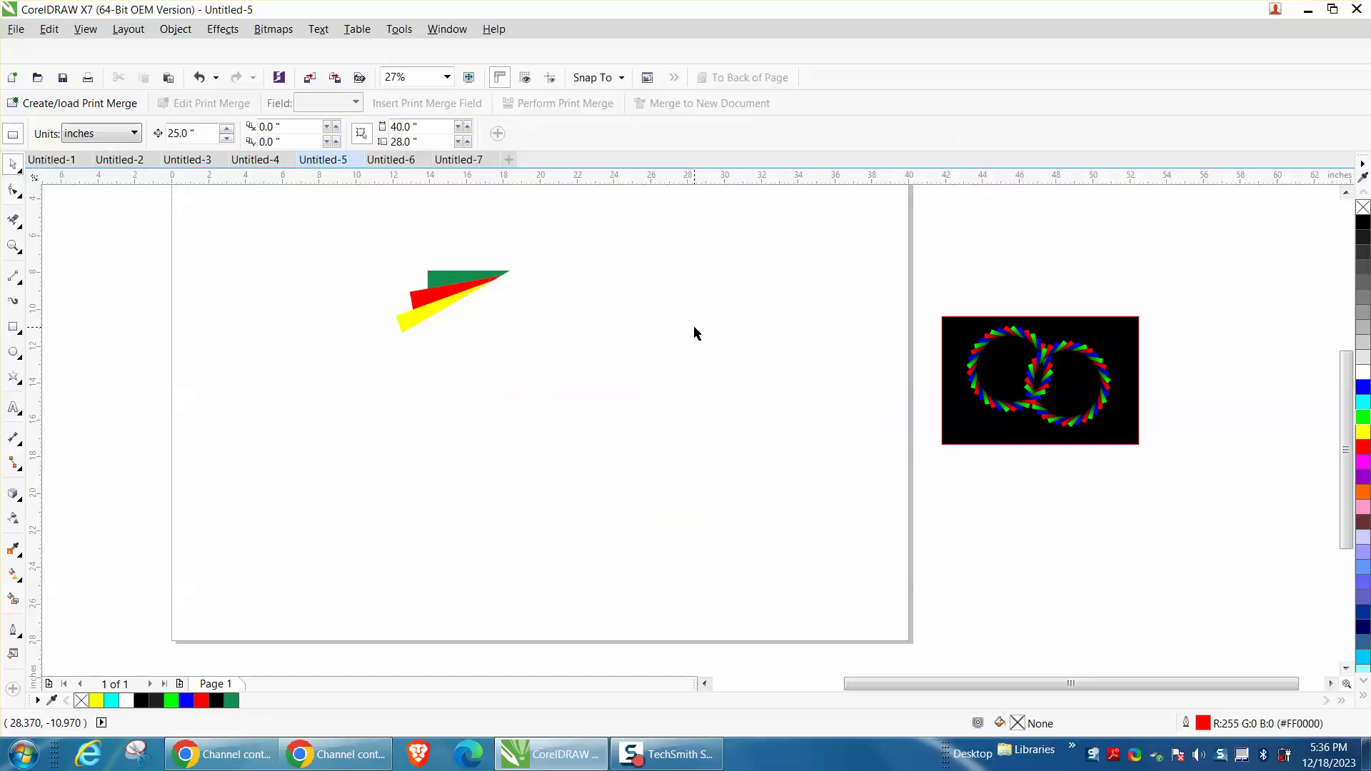
drag(336, 233, 587, 398)
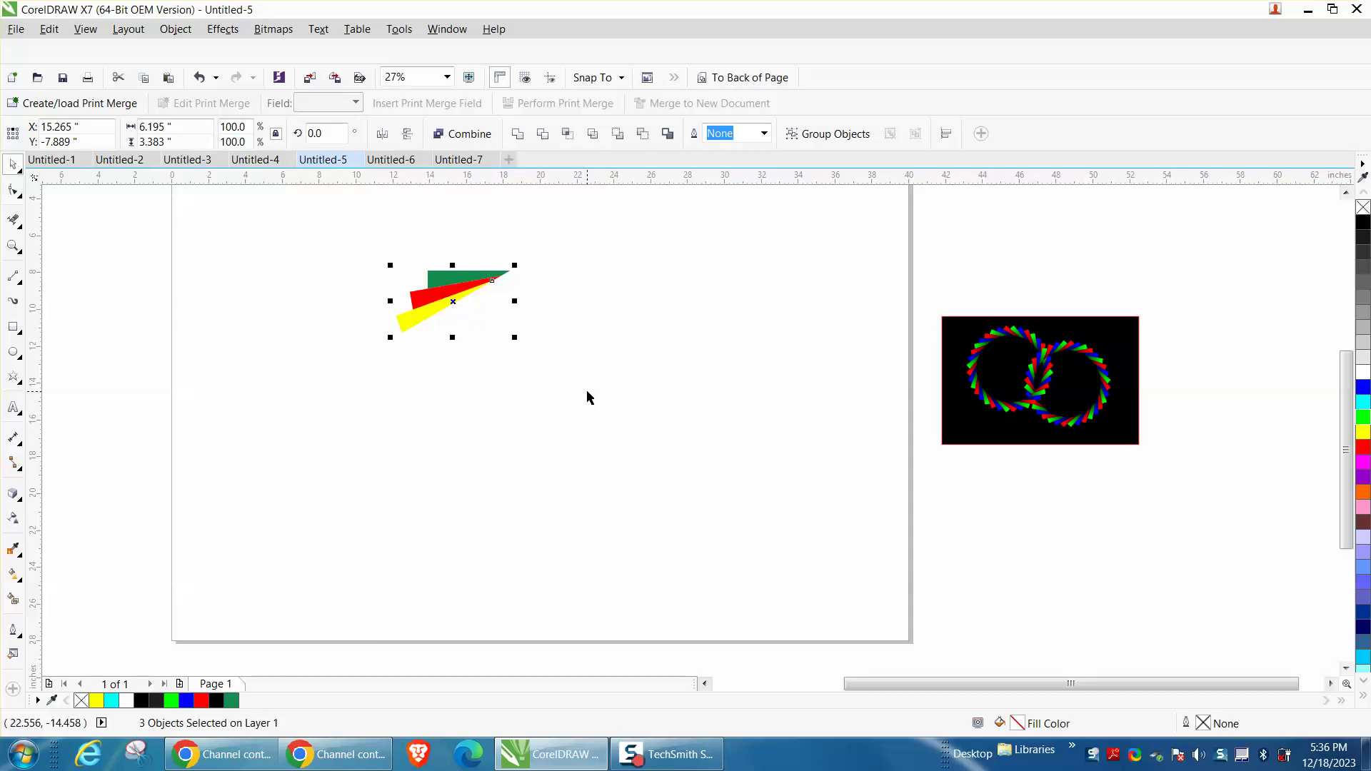
key(ctrl+g)
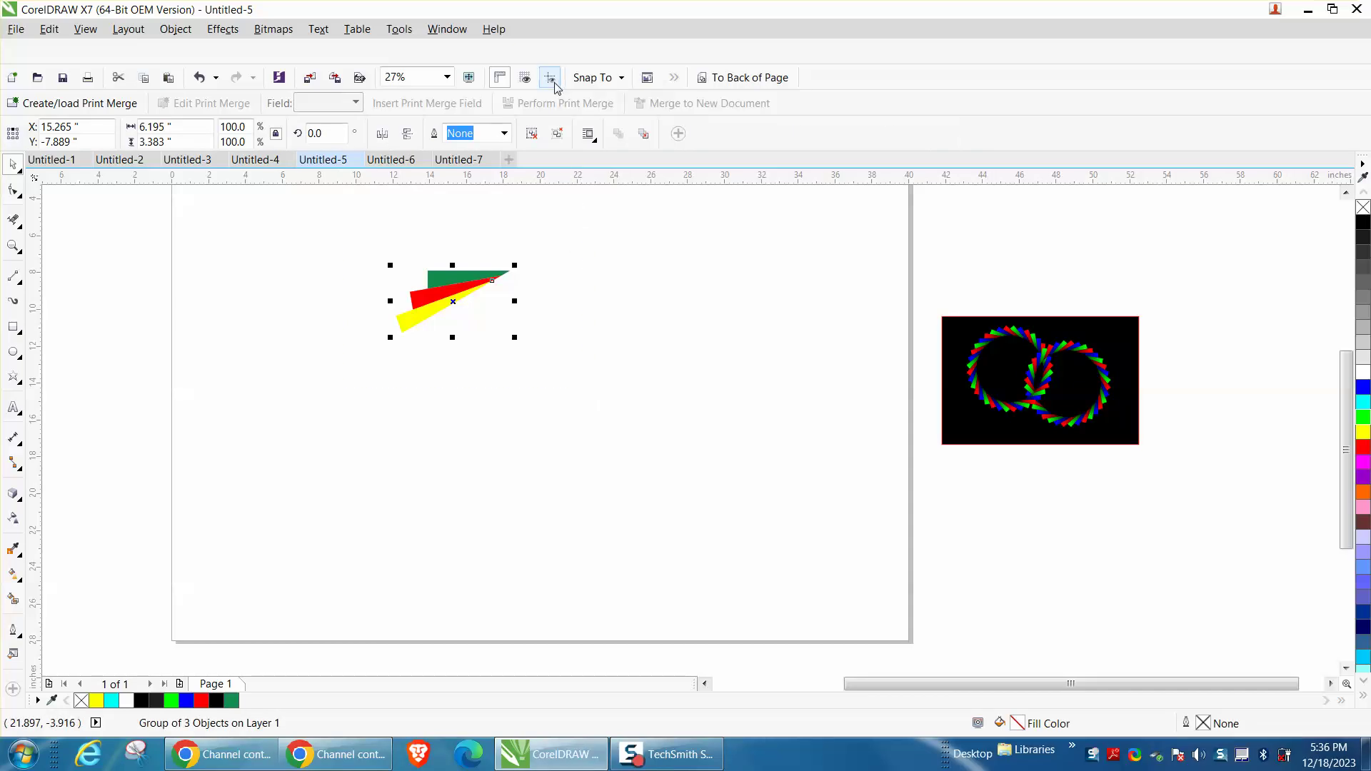
Show the guidelines and delete the extra horizontal one above the wedges, keeping the two that cross at the page centre
click(573, 226)
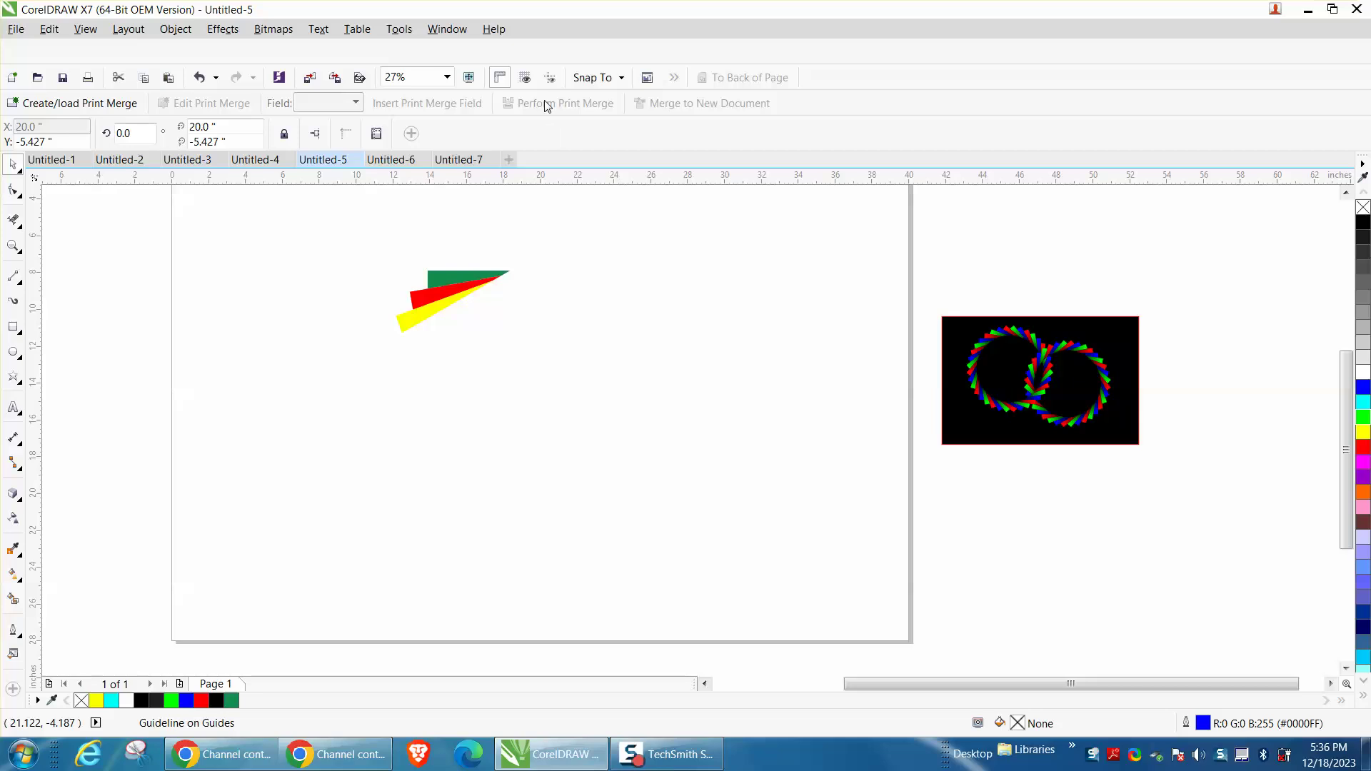
click(550, 78)
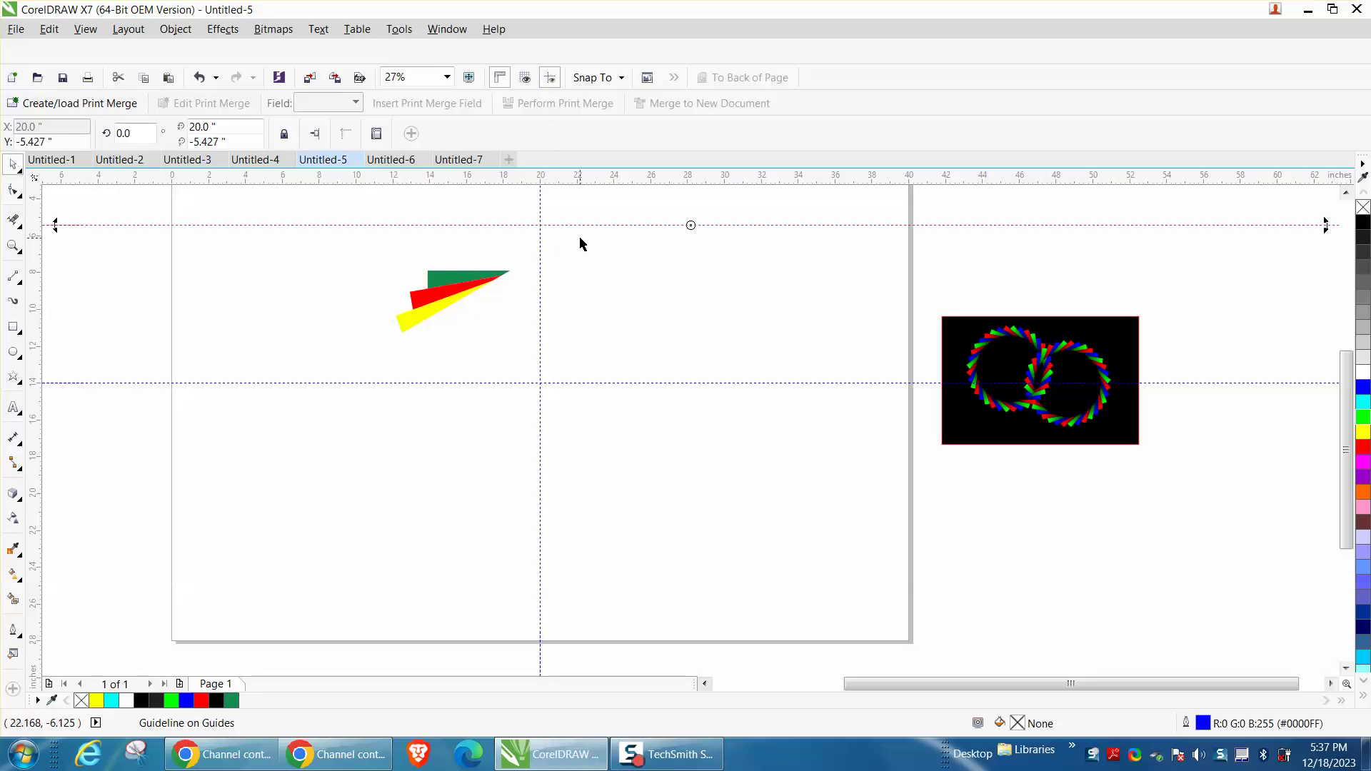
key(Delete)
click(542, 259)
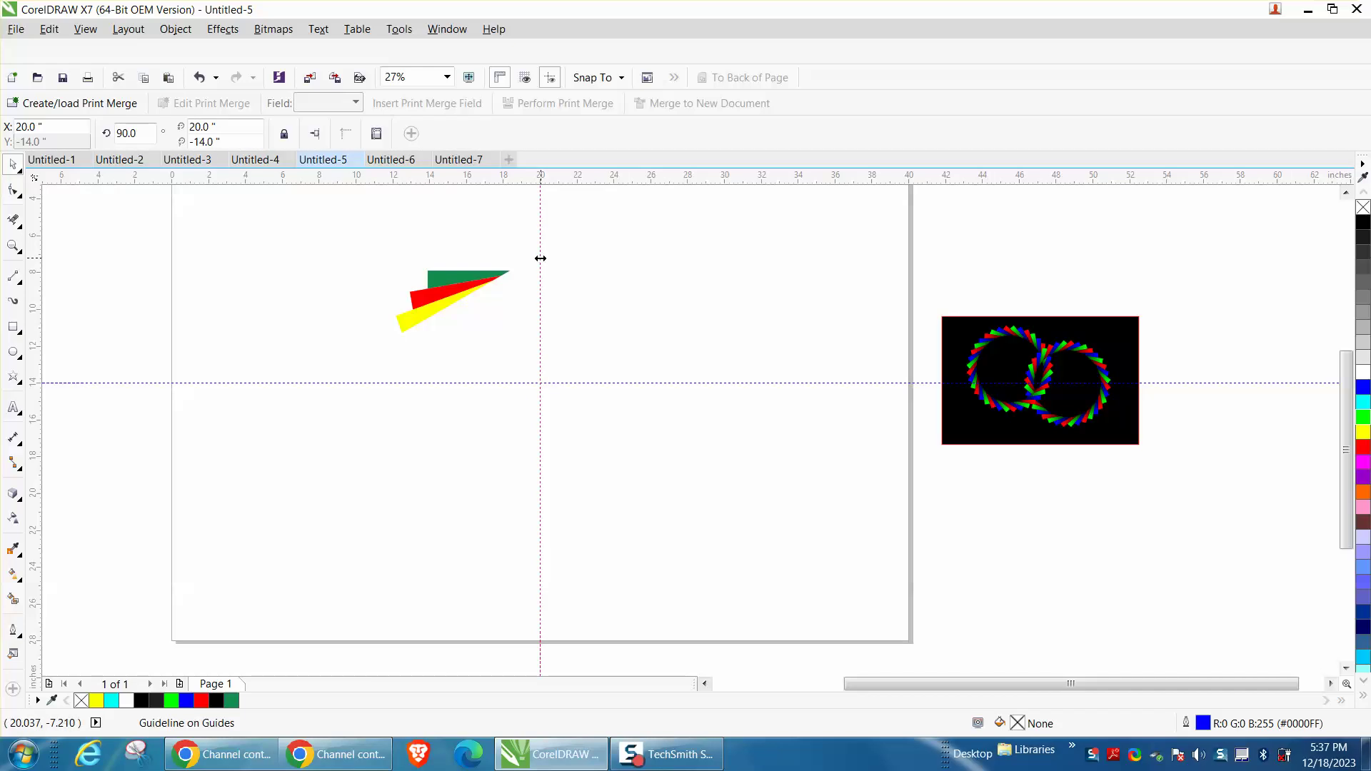
click(588, 384)
Move the wedge group's centre of rotation to the intersection of the guidelines at the page centre
click(474, 285)
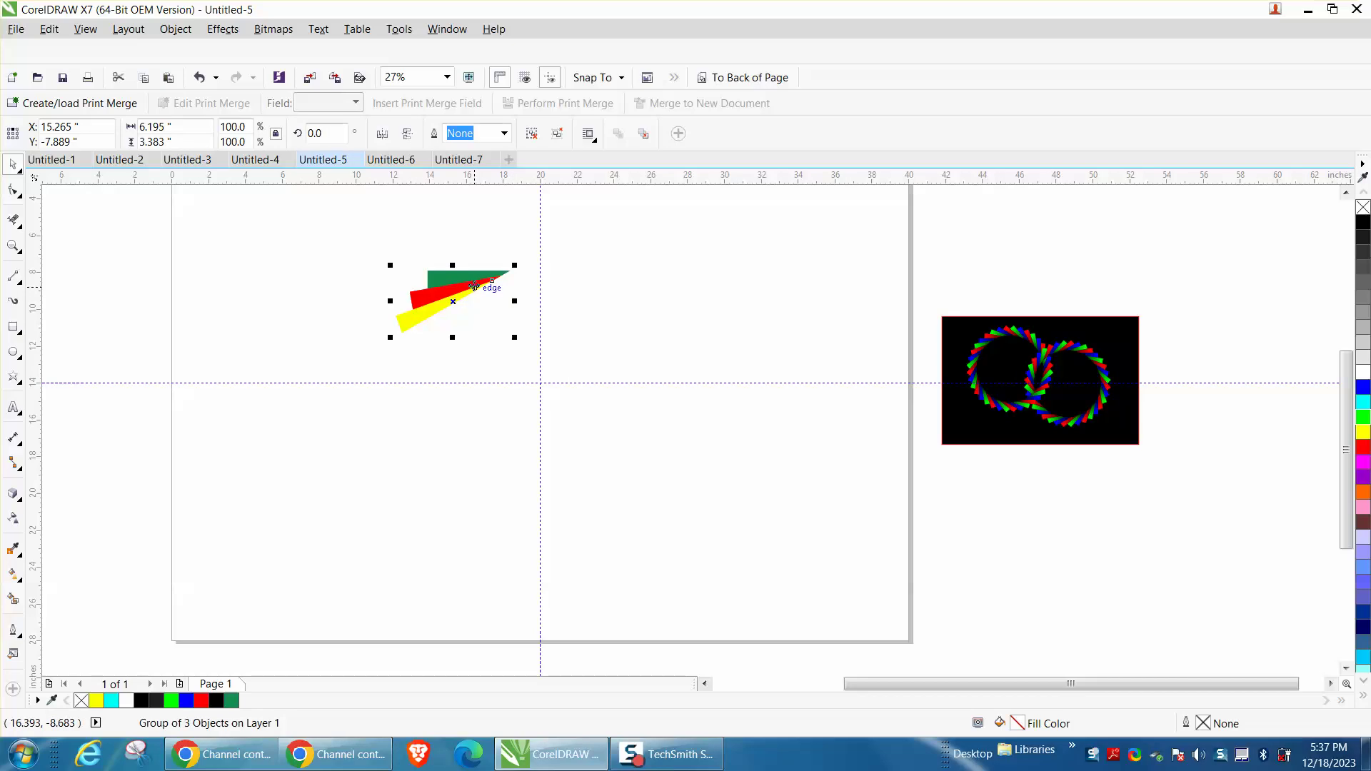
click(452, 301)
mouse_move(452, 302)
mouse_down()
mouse_move(530, 383)
mouse_move(550, 383)
mouse_up()
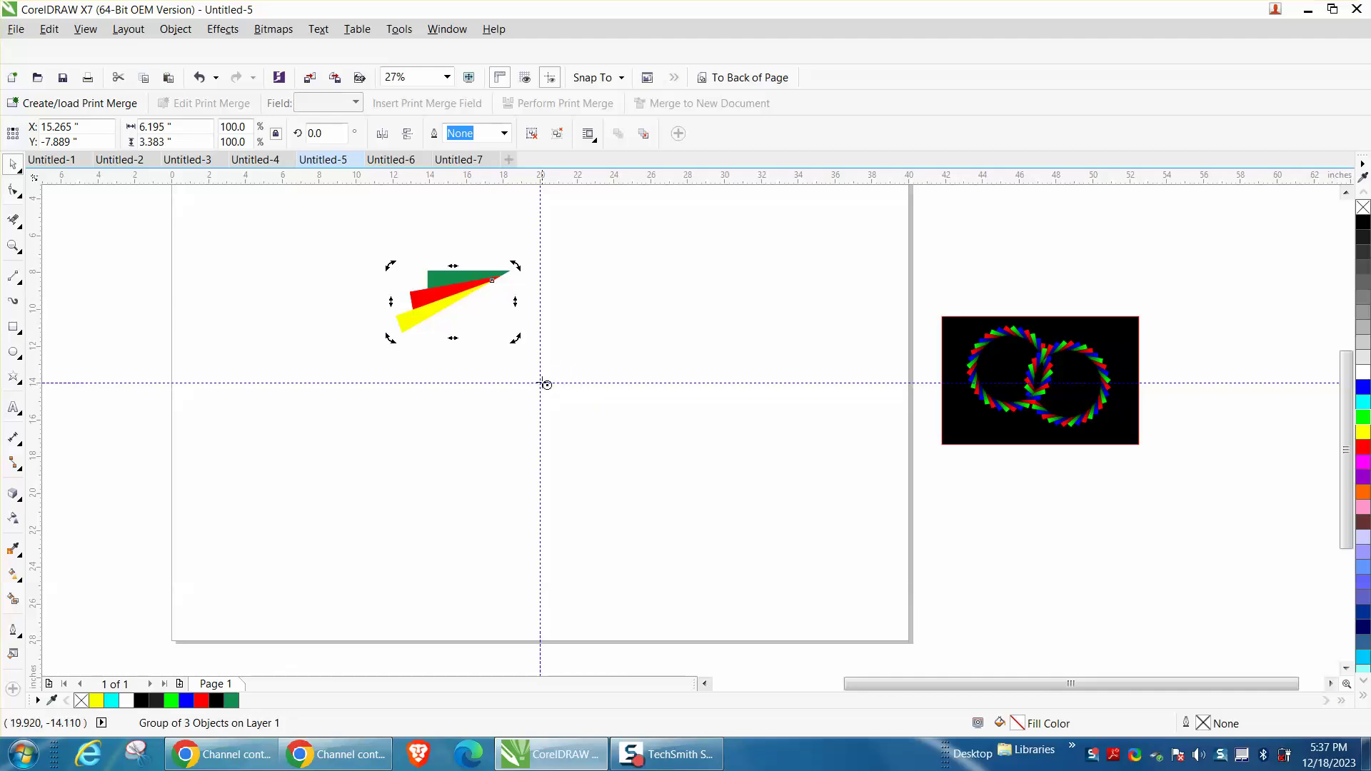
mouse_move(546, 373)
mouse_down()
mouse_move(628, 356)
mouse_move(550, 368)
mouse_up()
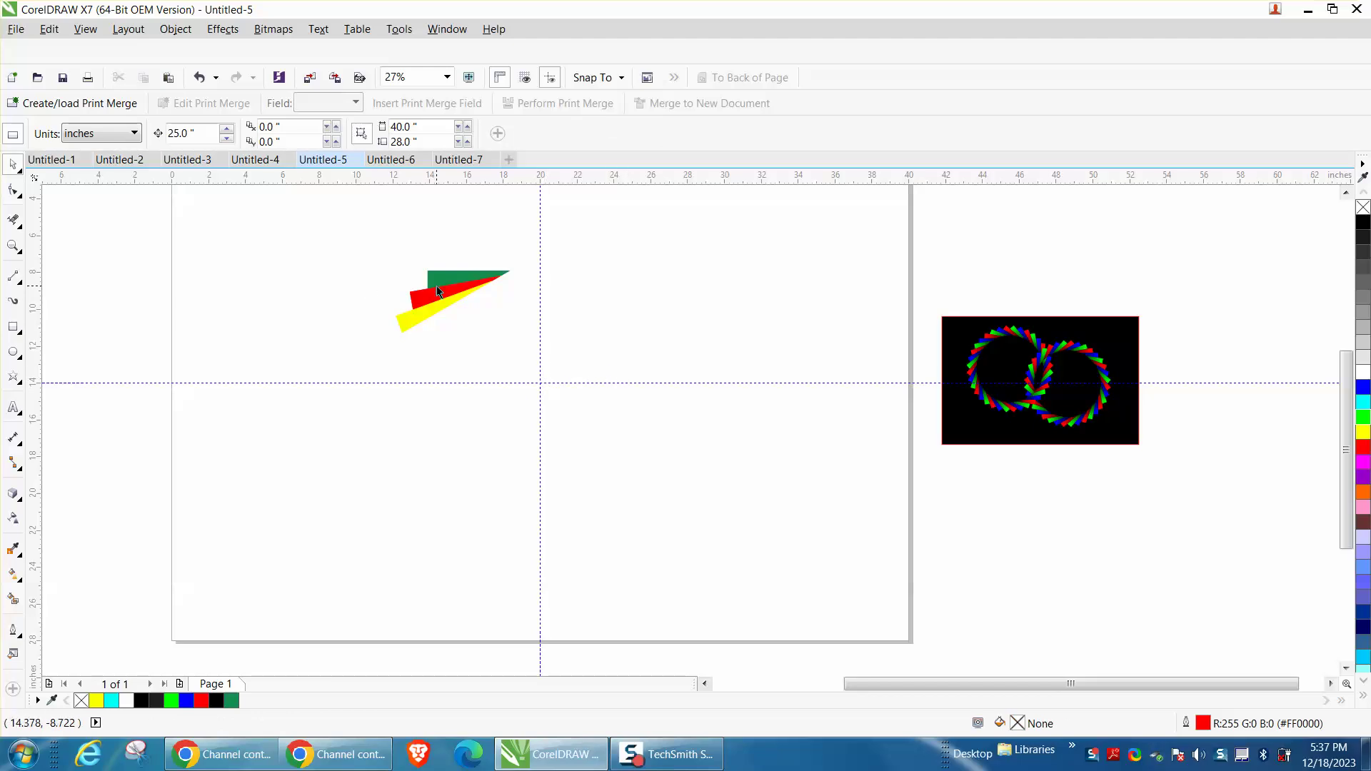
click(454, 289)
click(454, 289)
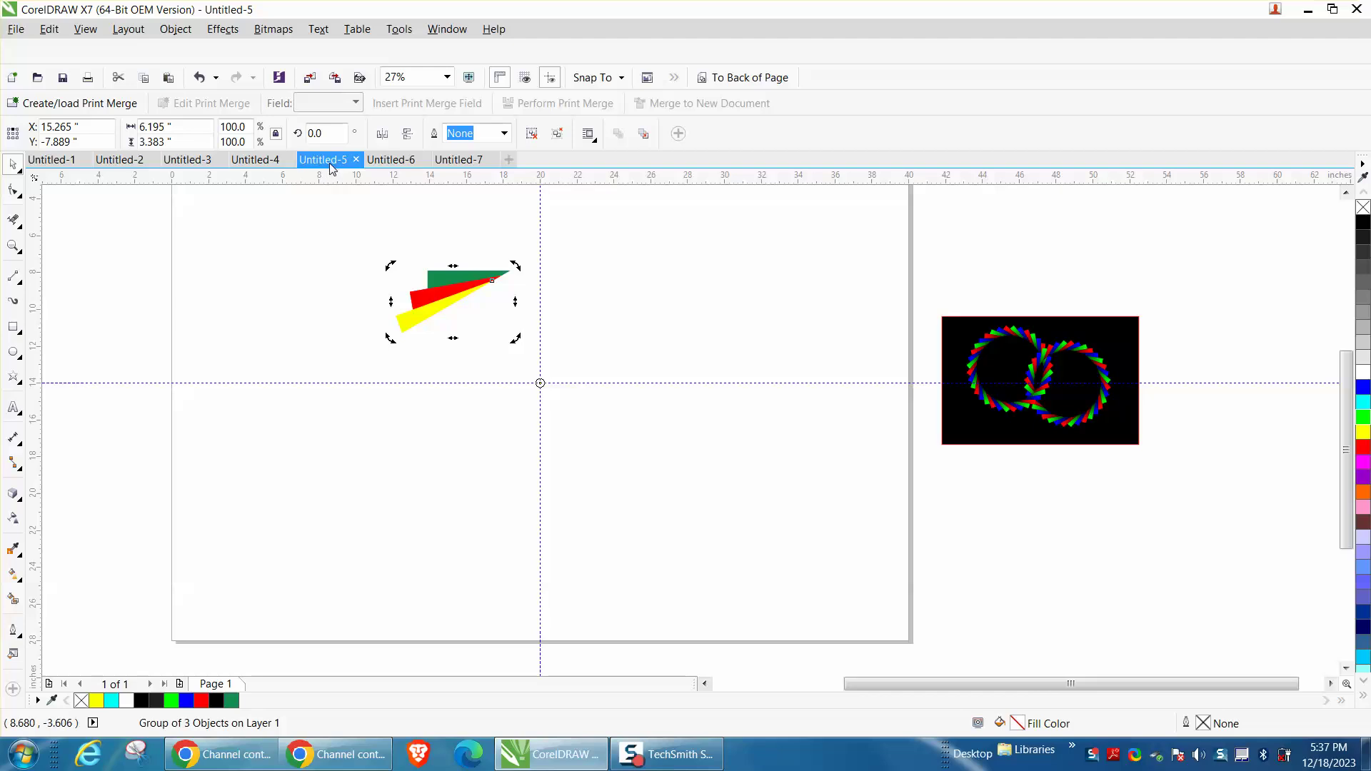
Create copies of the wedge group rotated to 30 and 60 degrees about the guideline intersection
click(321, 133)
text(30)
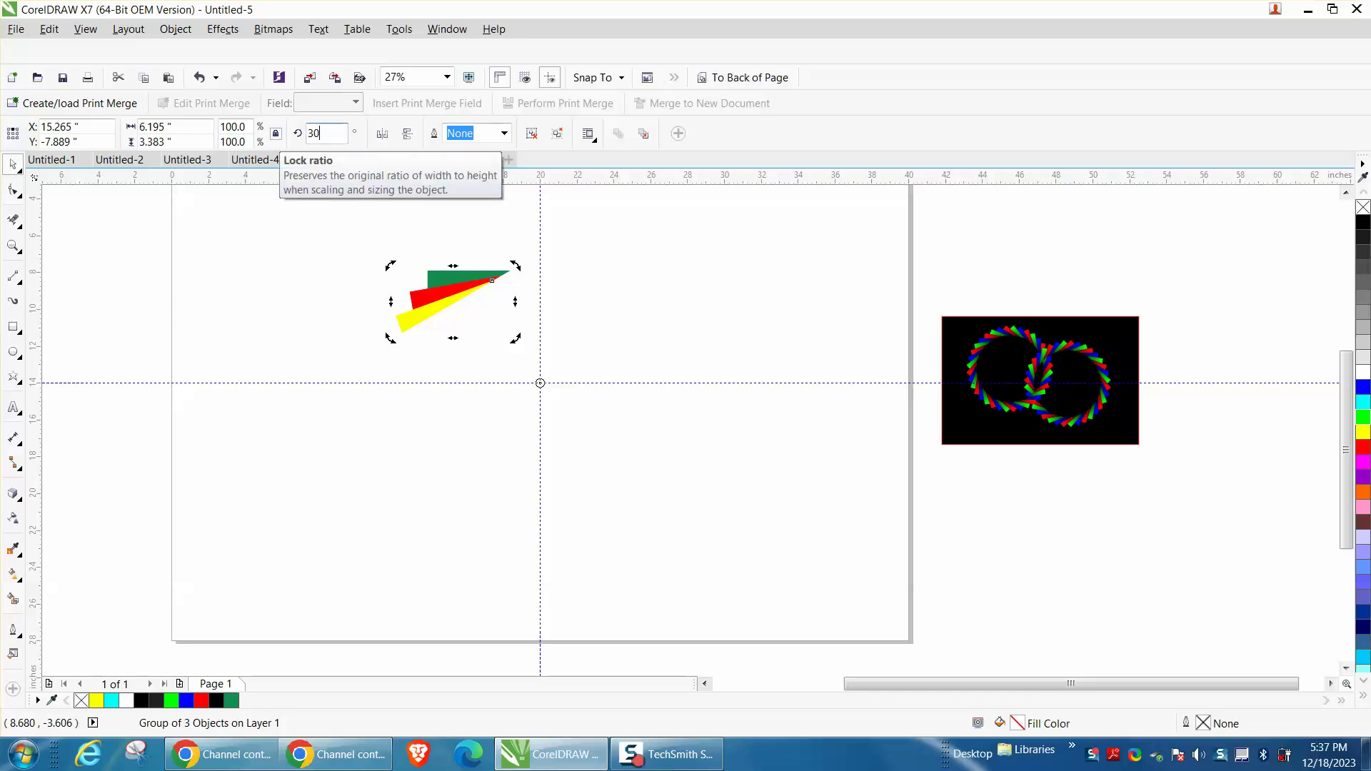
key(Return)
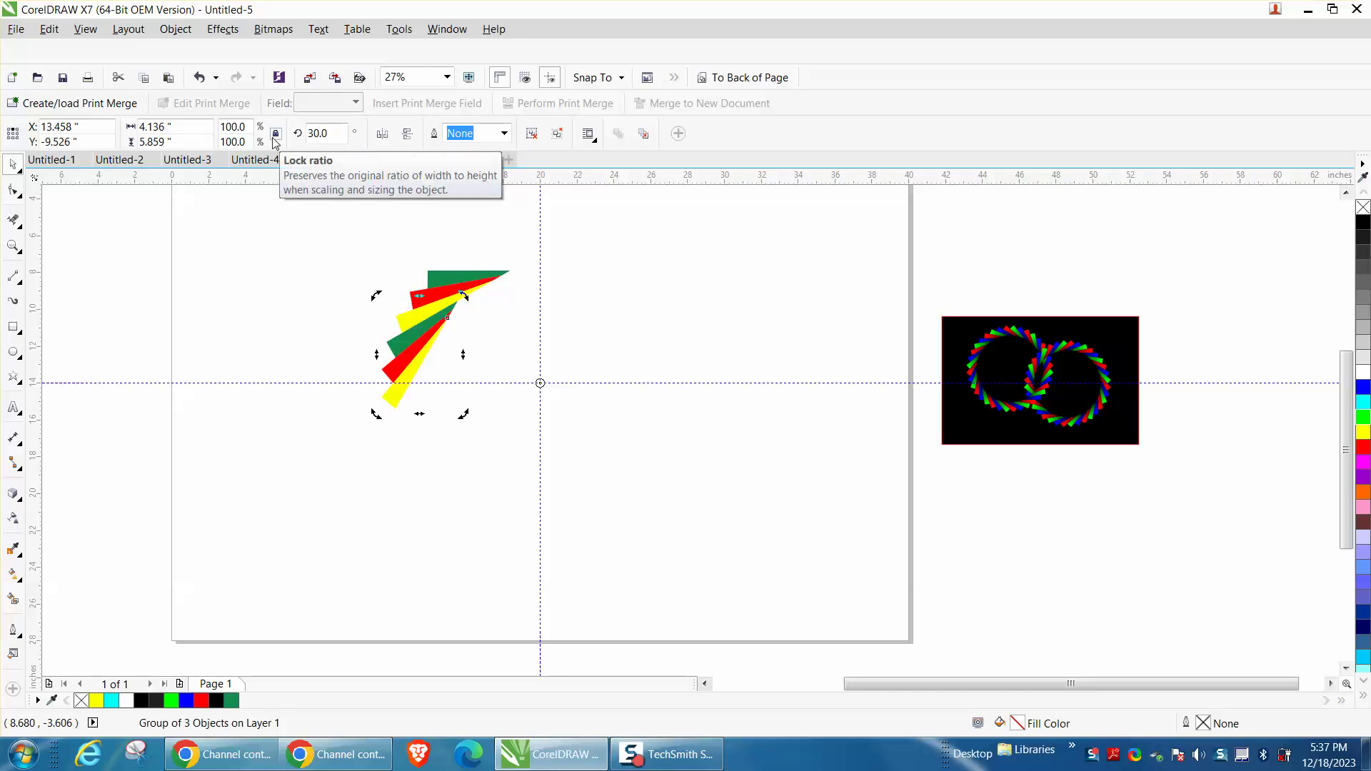
double_click(330, 135)
text(60)
key(Return)
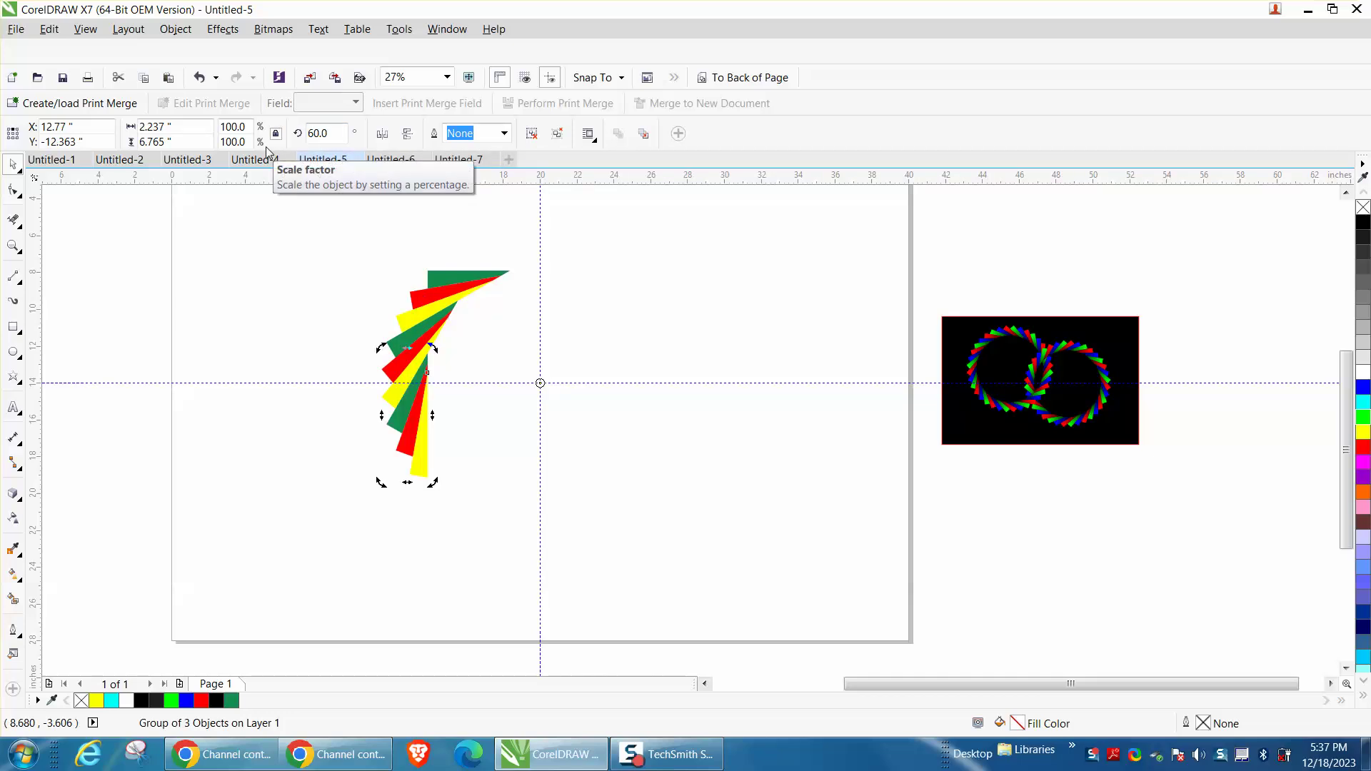
Repeat the 30-degree rotated duplicate of the wedge group nine more times, up to 330 degrees, to close the ring
key(ctrl+d)
key(ctrl+d)
key(ctrl+d)
key(ctrl+d)
key(ctrl+d)
key(ctrl+d)
key(ctrl+d)
key(ctrl+d)
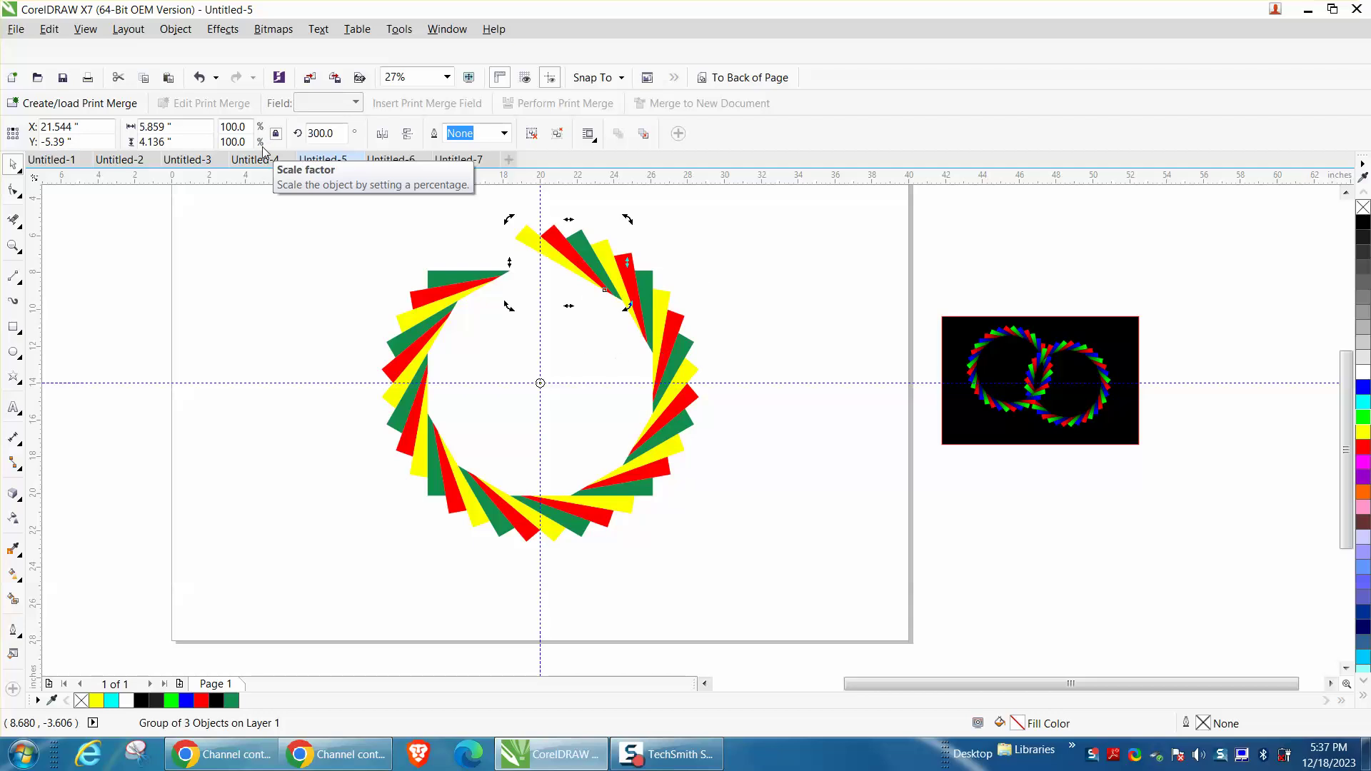
key(ctrl+d)
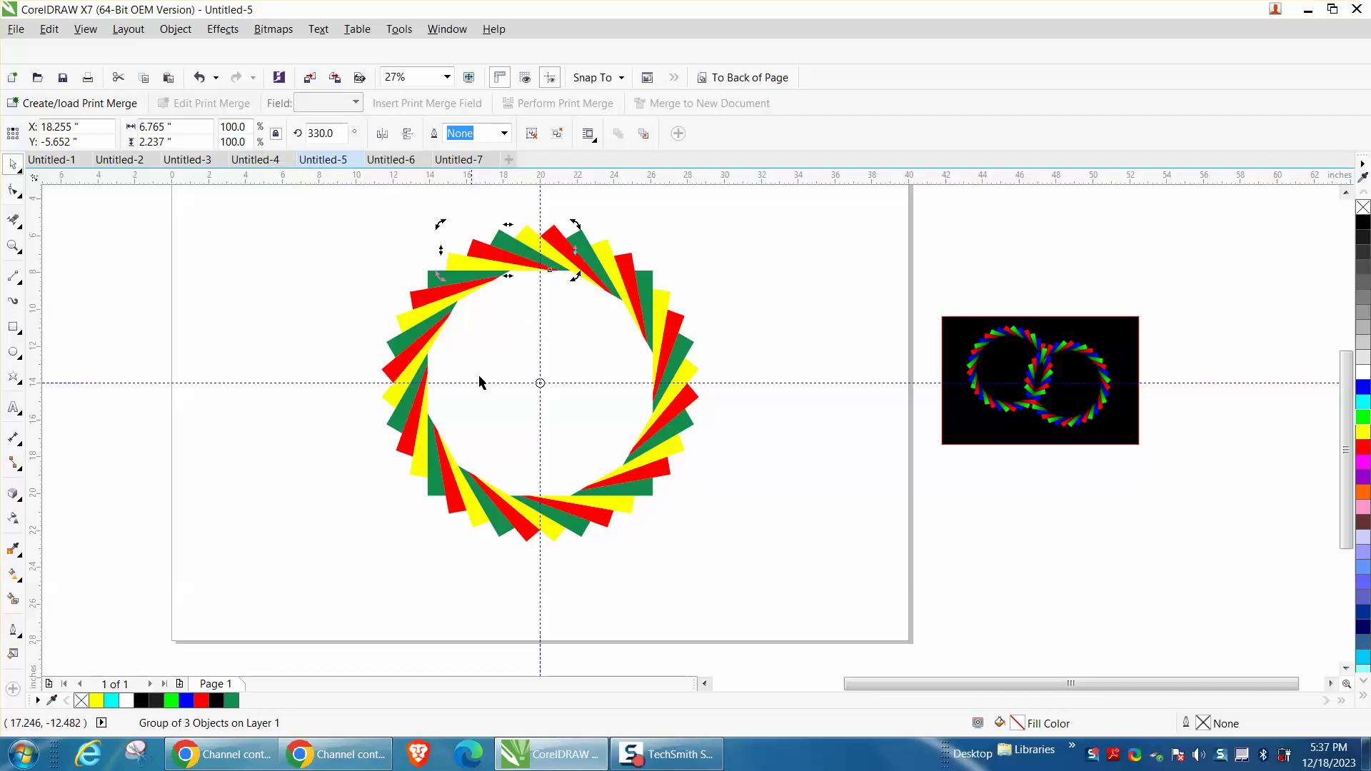
click(13, 247)
drag(448, 248, 640, 317)
scroll(525, 306, down, 4)
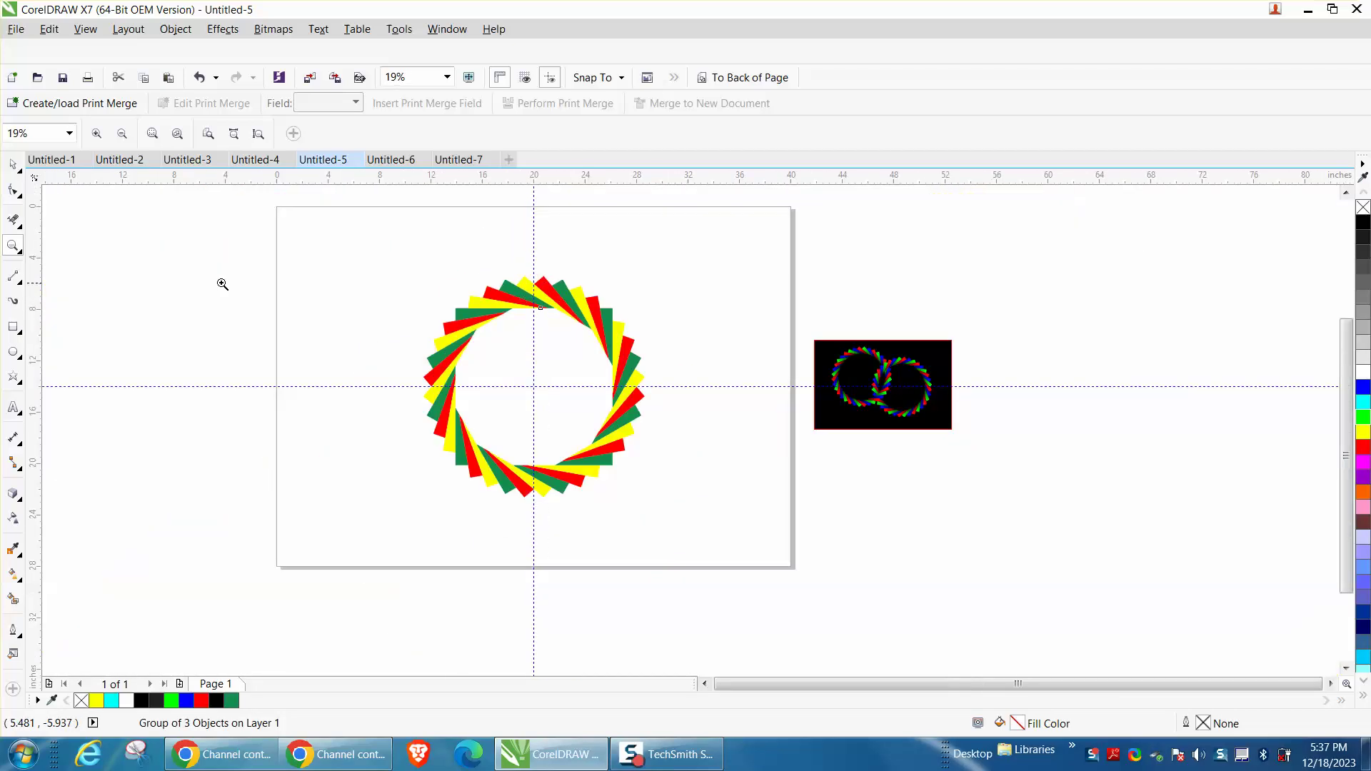
Group all twelve wedge groups of the ring into a single object
click(13, 165)
drag(332, 229, 719, 545)
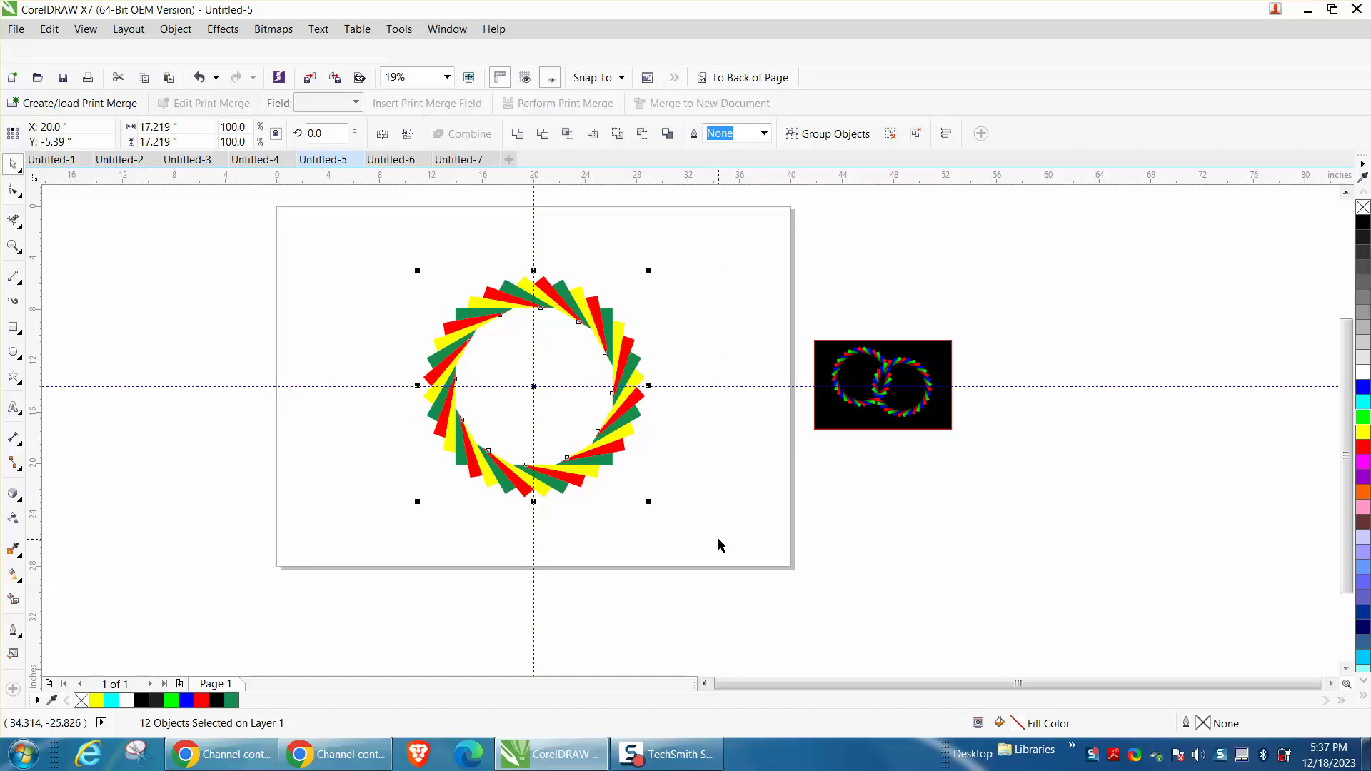
key(ctrl+g)
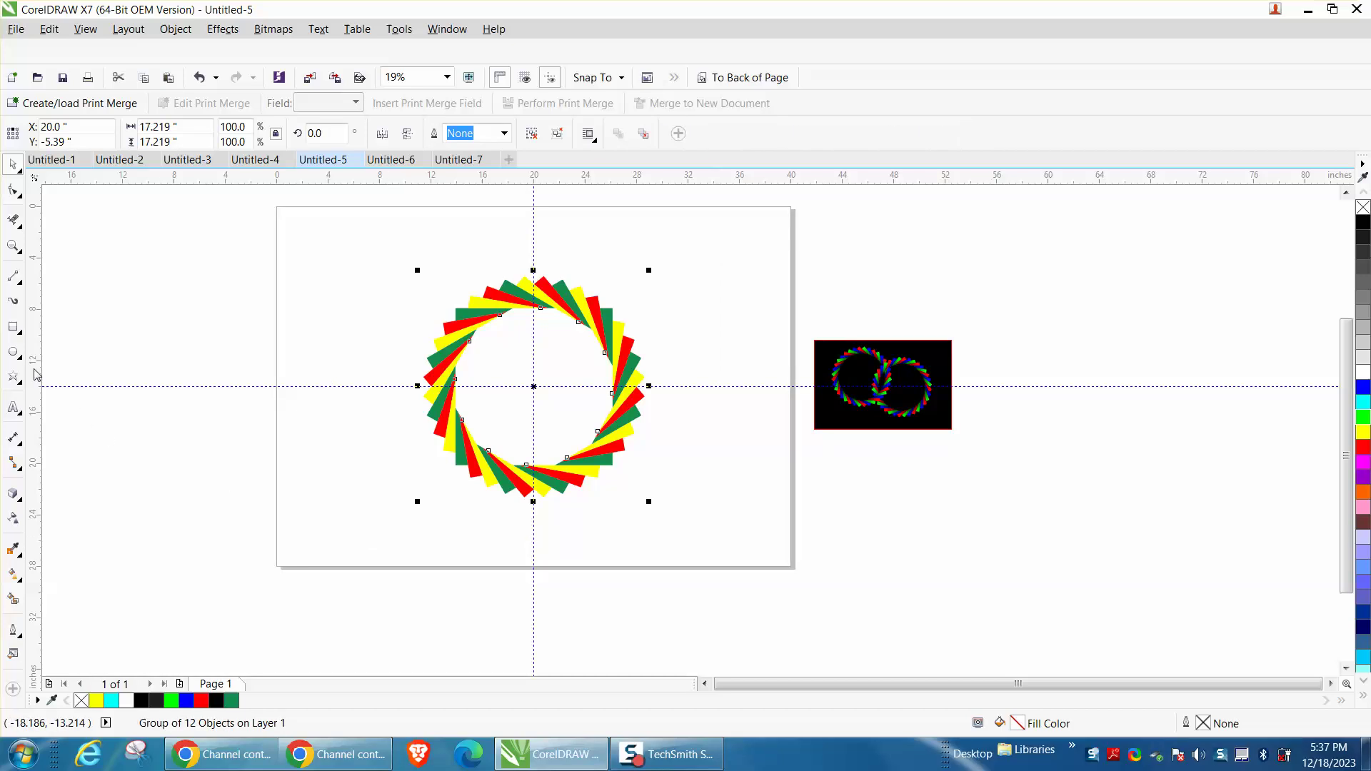
Draw a circle centred on the page and shrink it concentrically to about 12.95 inches so it follows the ring's inner edge
click(13, 351)
drag(359, 304, 266, 499)
key(p)
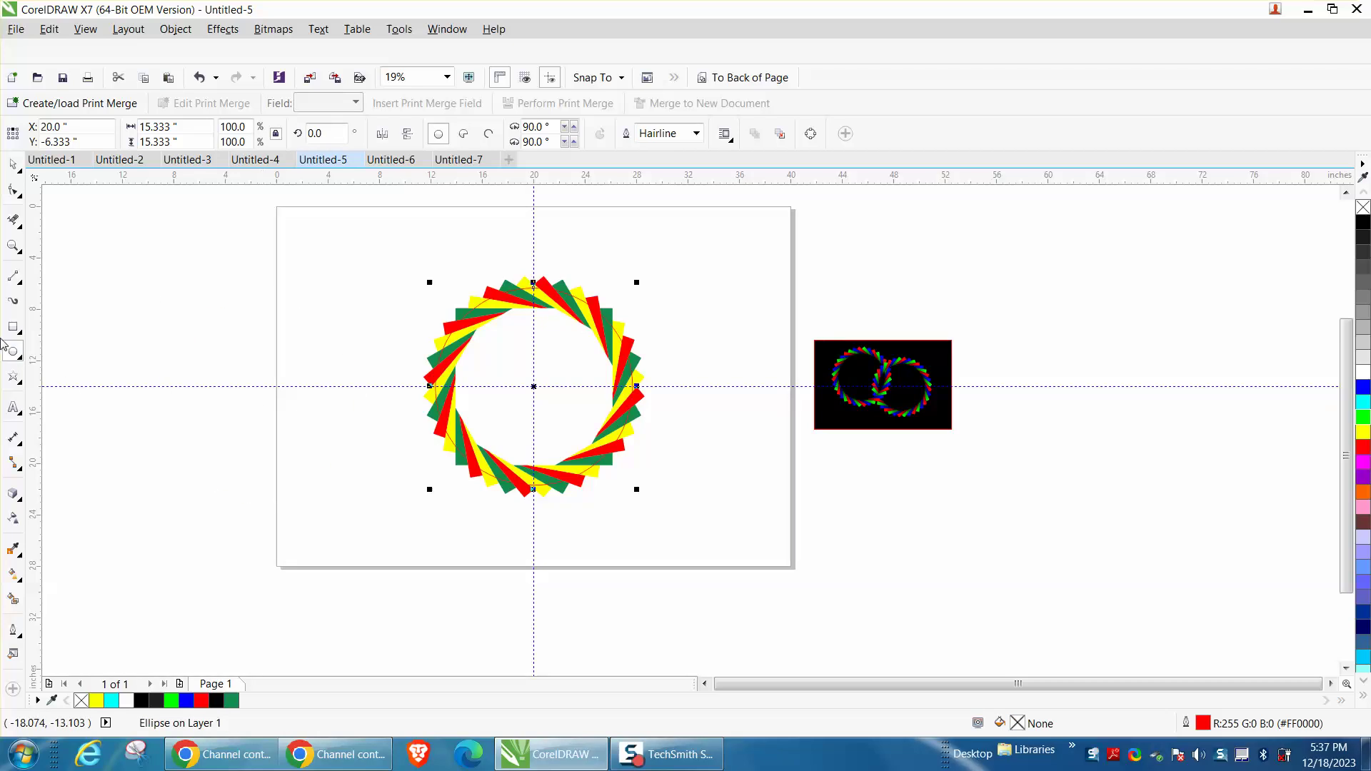
click(13, 246)
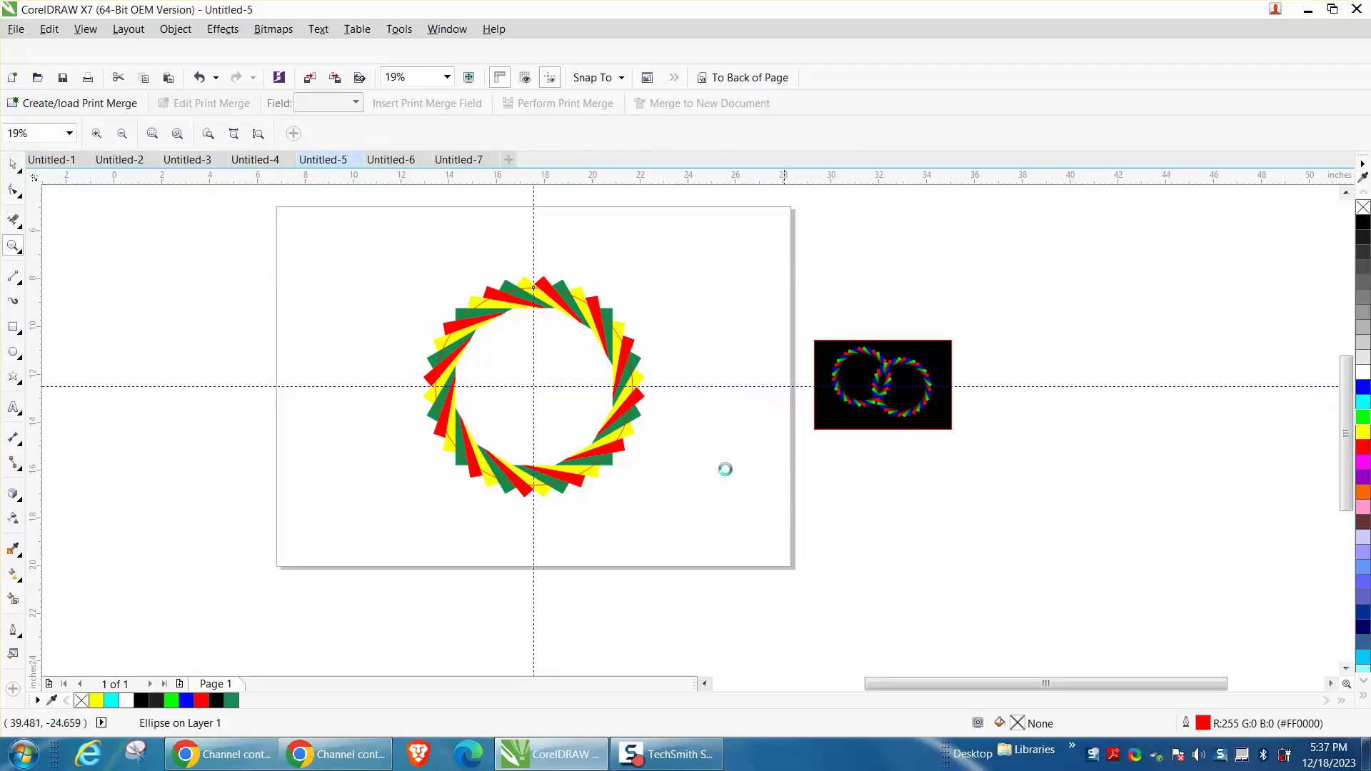
click(586, 386)
key(space)
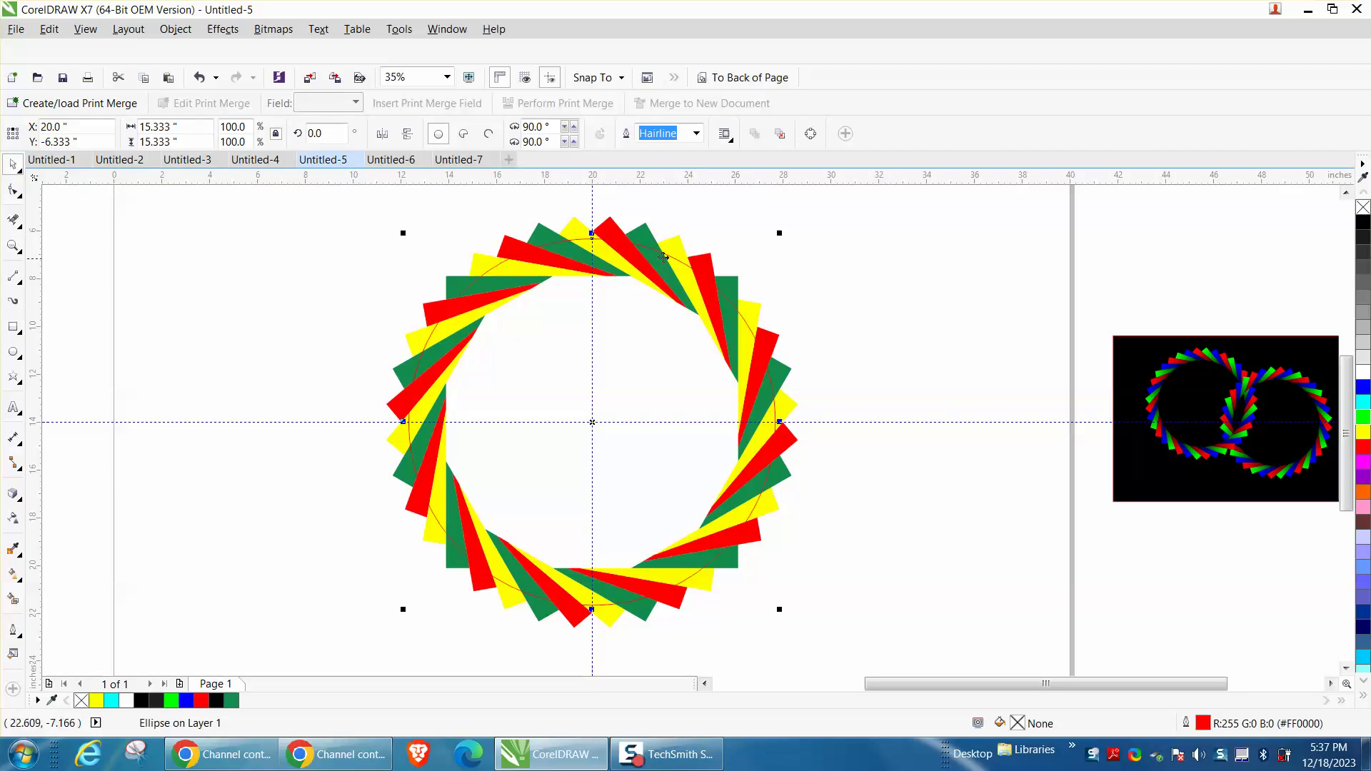
drag(783, 236, 759, 269)
Trim the inner edge of the wedge ring with the circle and remove the circle's outline
drag(325, 211, 932, 639)
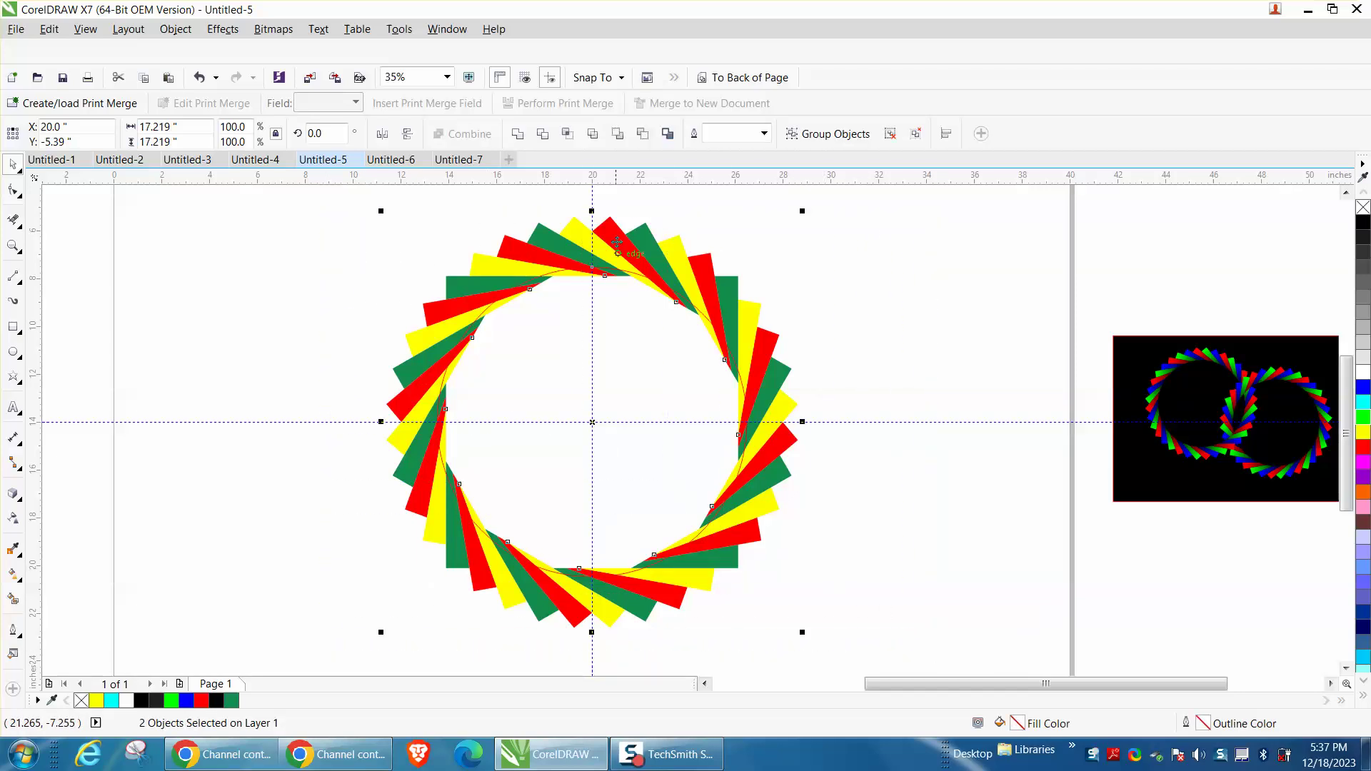
click(543, 135)
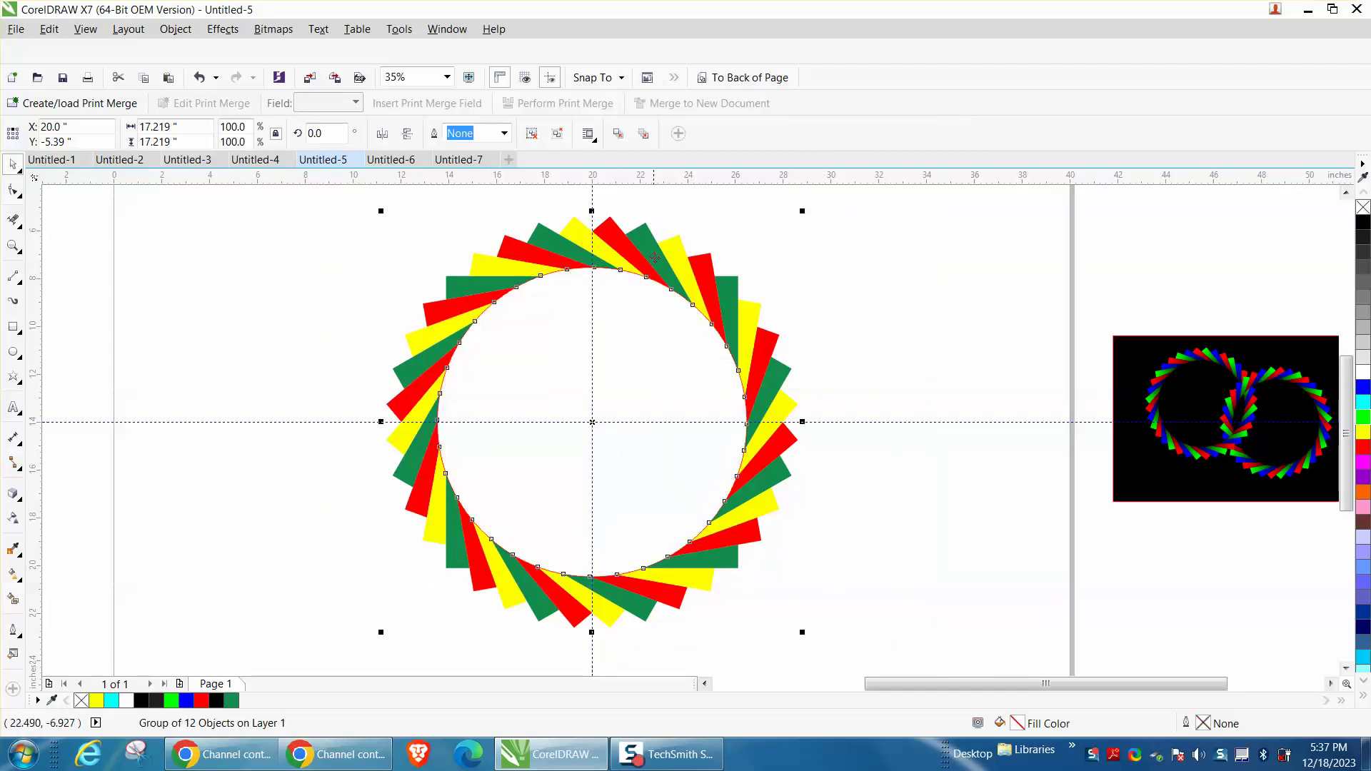
click(772, 275)
click(715, 355)
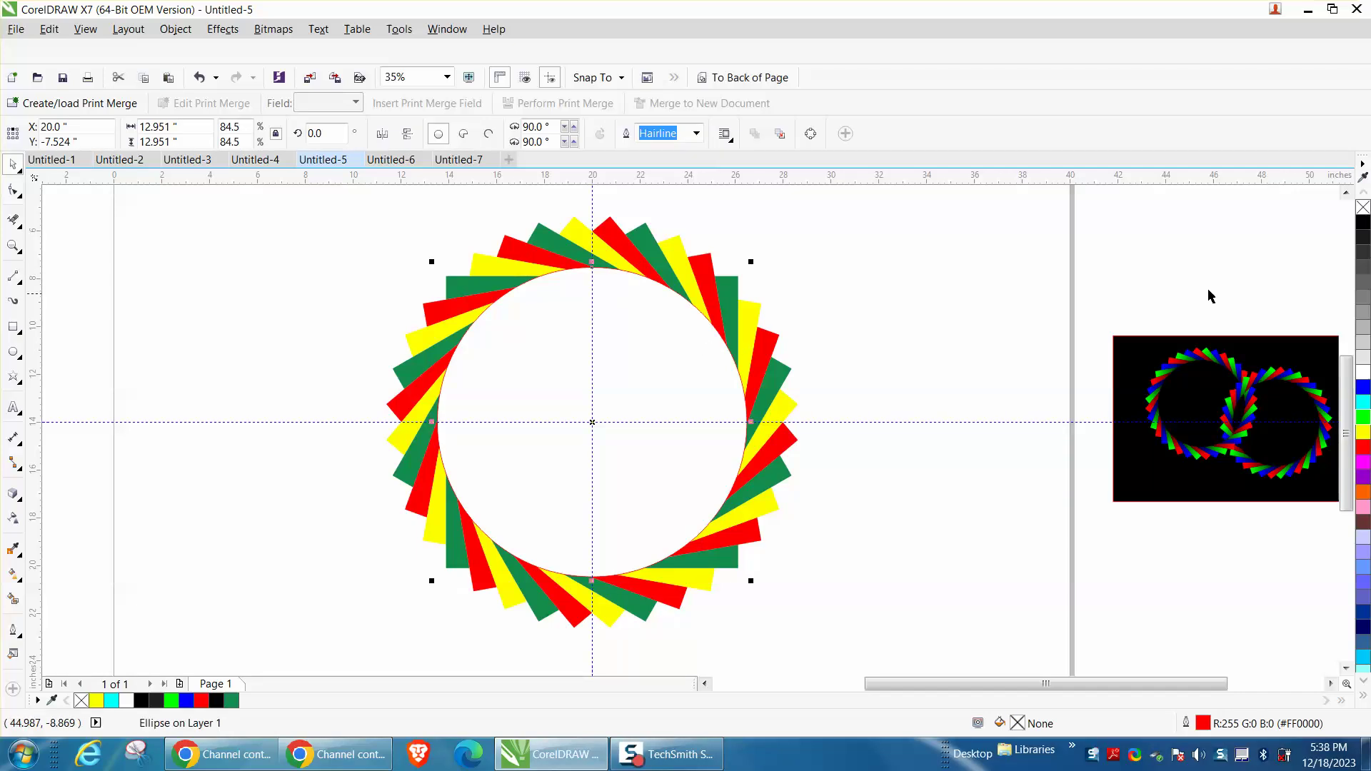
right_click(1362, 207)
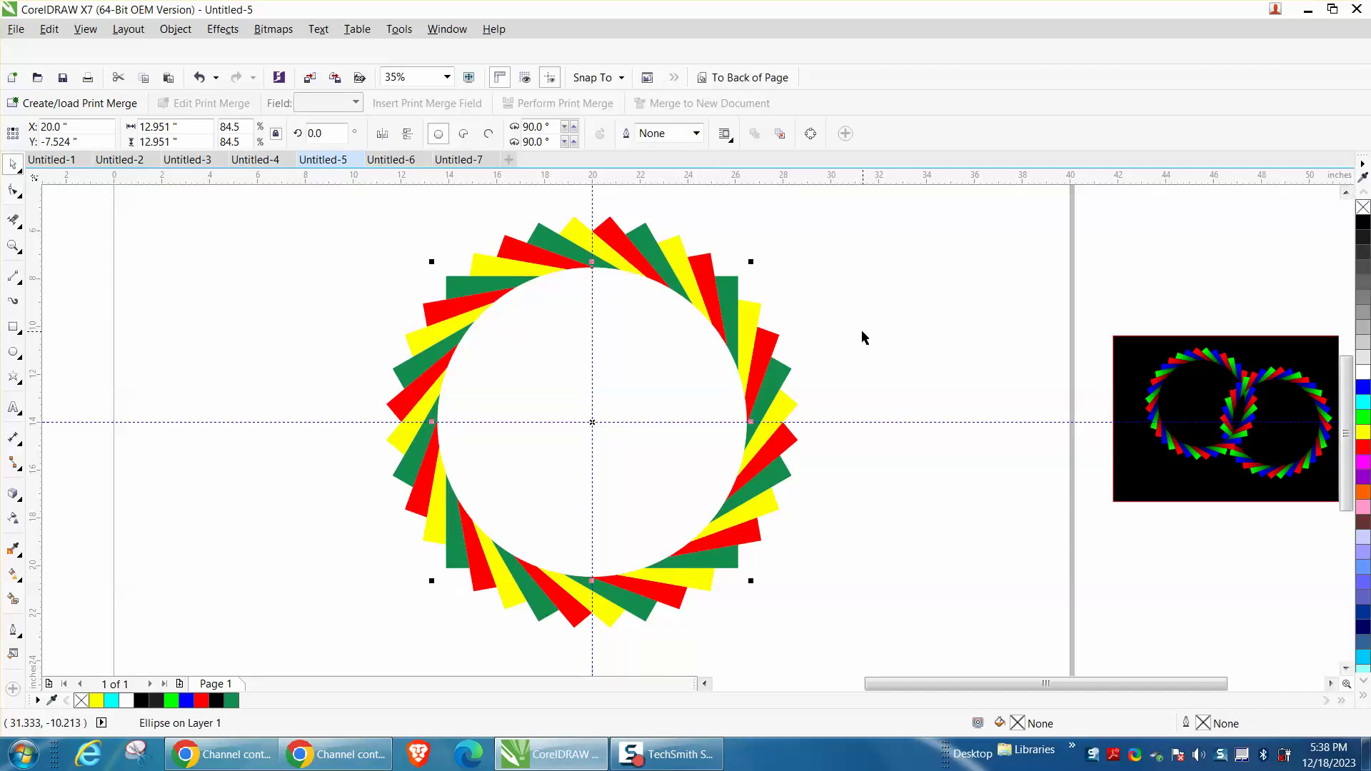
Hide the guidelines and place an overlapping copy of the ring about 8.7 inches to the right of and 5 inches below the original
scroll(657, 315, down, 2)
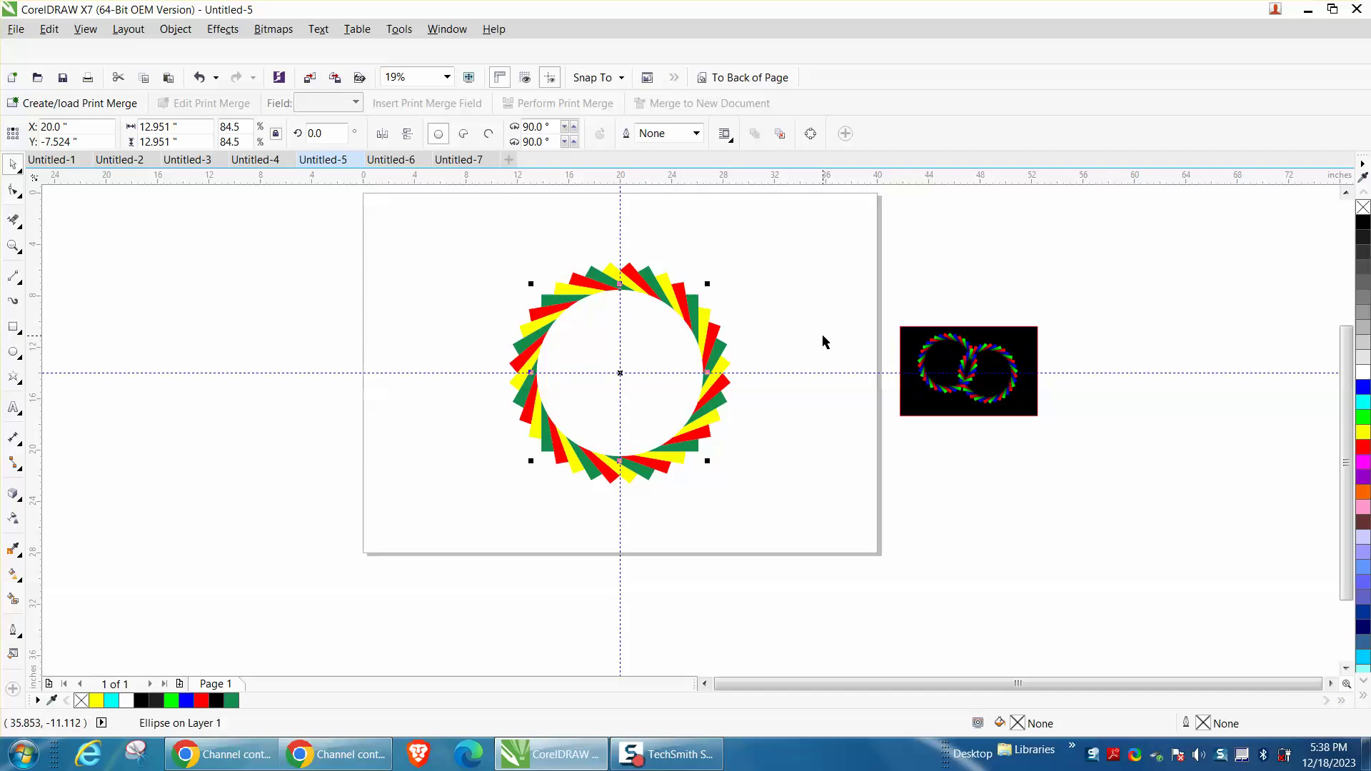
click(13, 246)
drag(898, 326, 1039, 452)
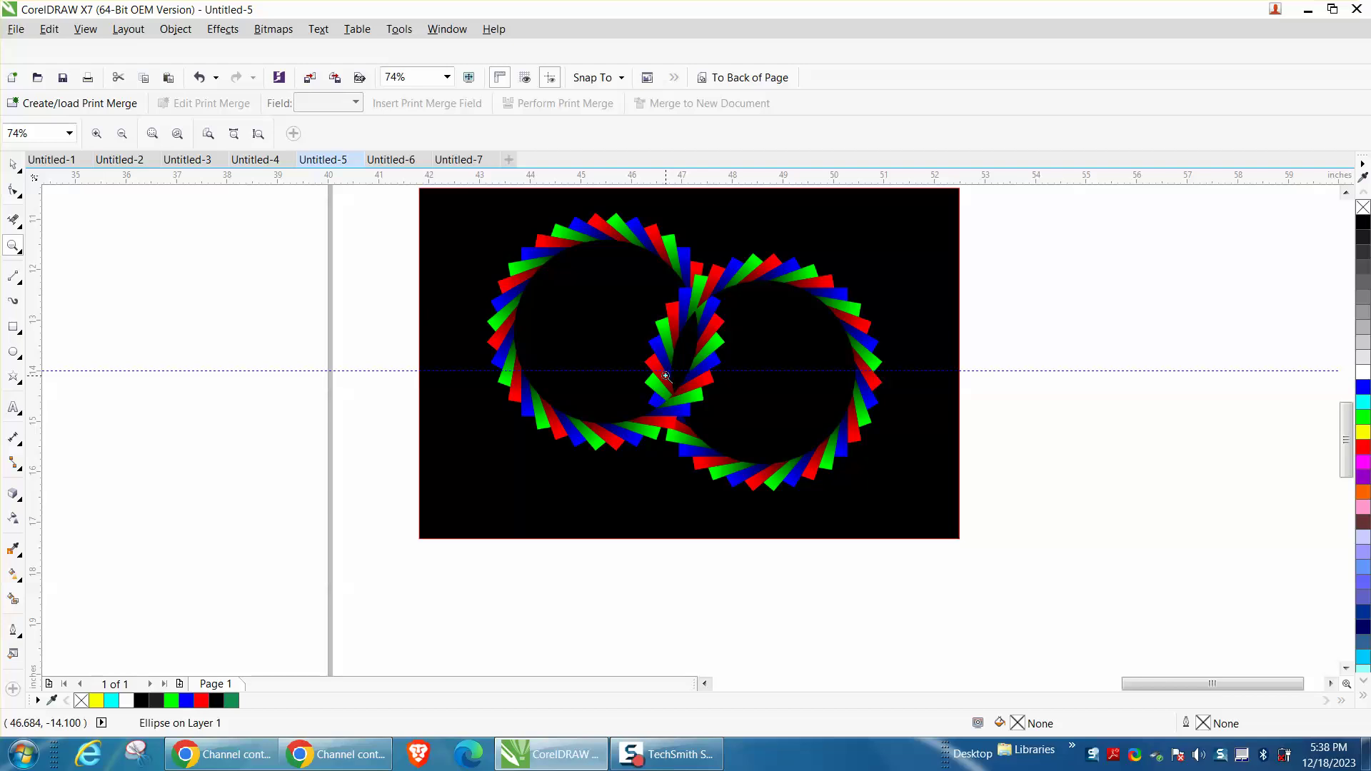
right_click(655, 395)
click(13, 164)
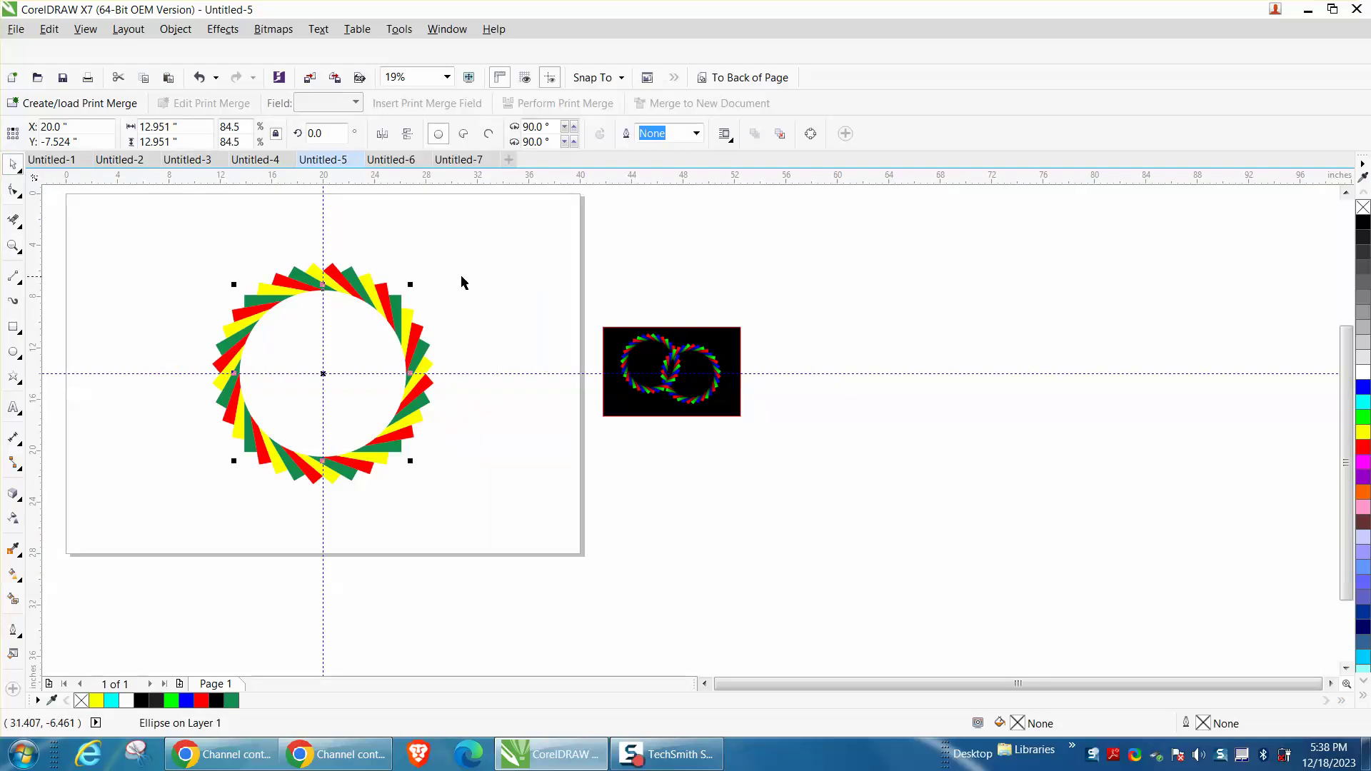
click(439, 260)
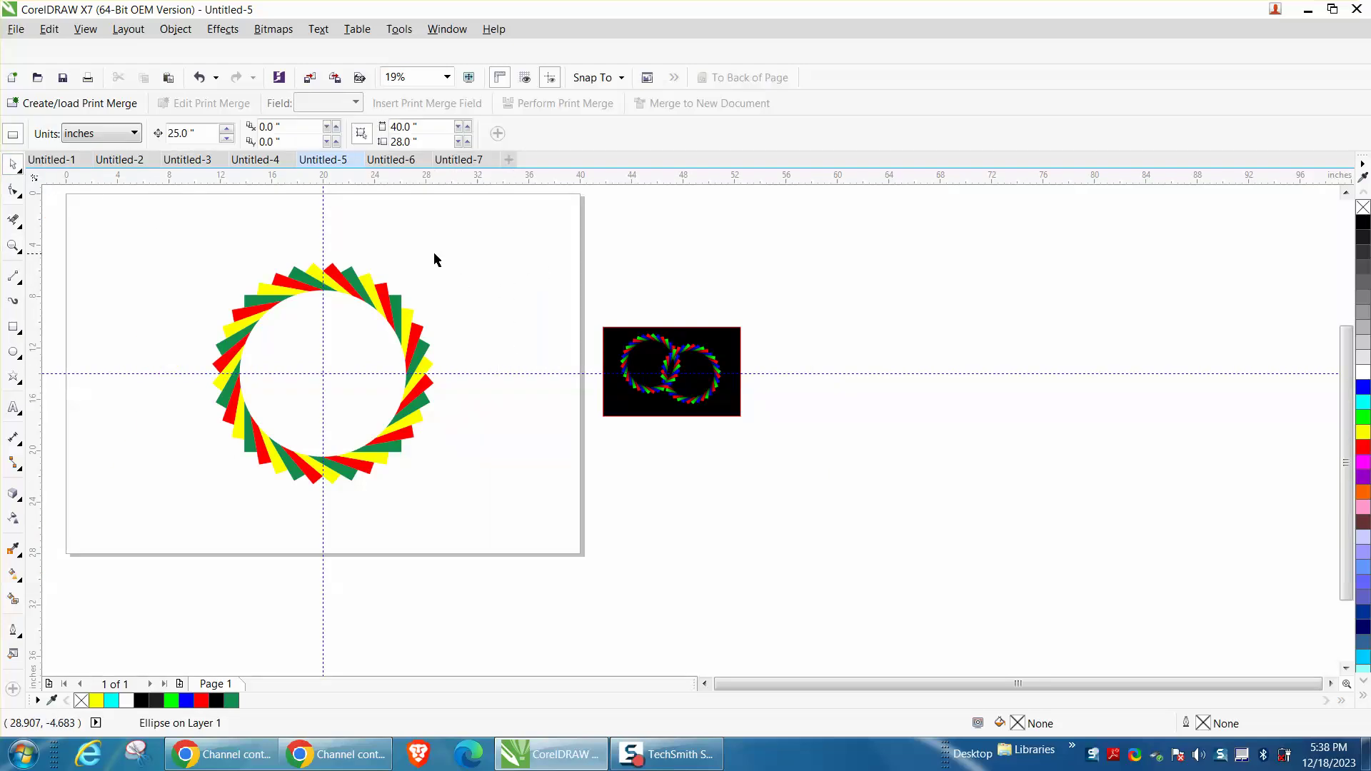
click(357, 272)
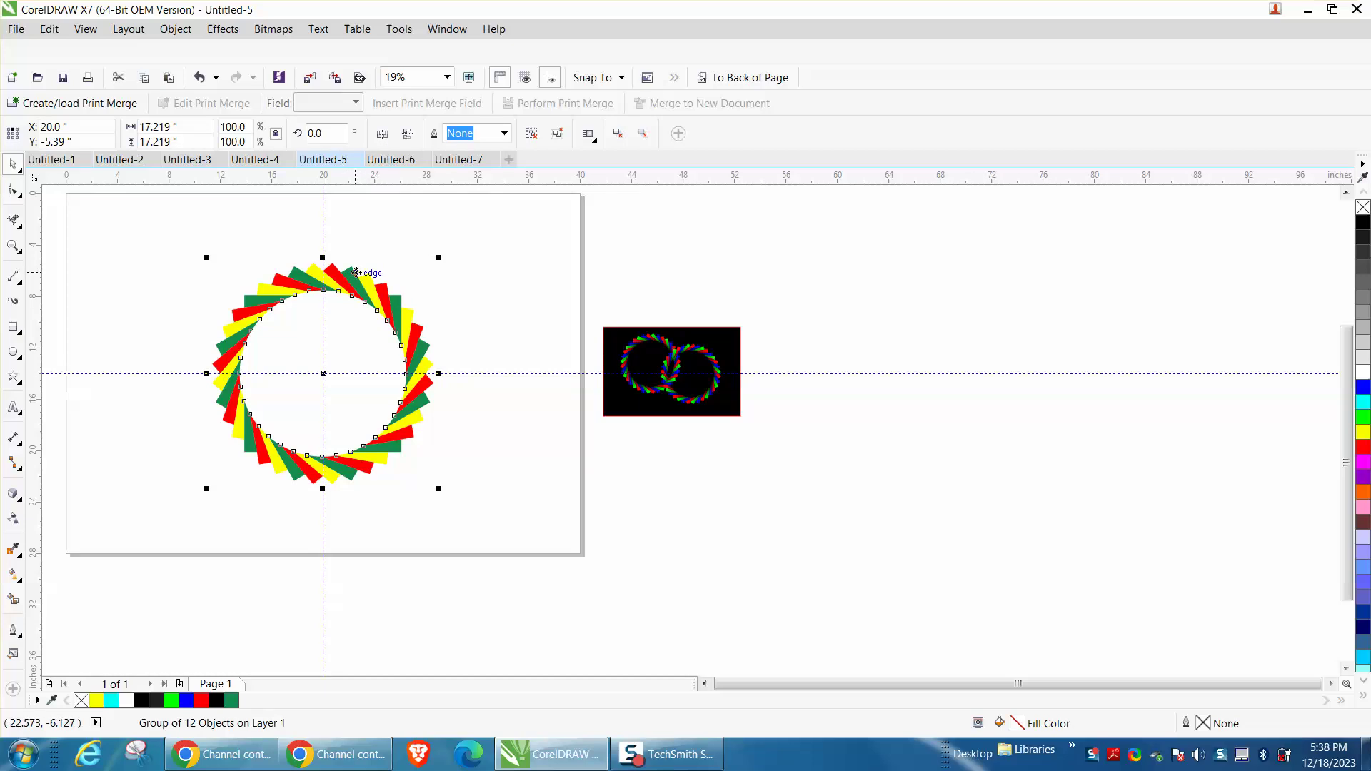
click(322, 371)
drag(322, 371, 450, 410)
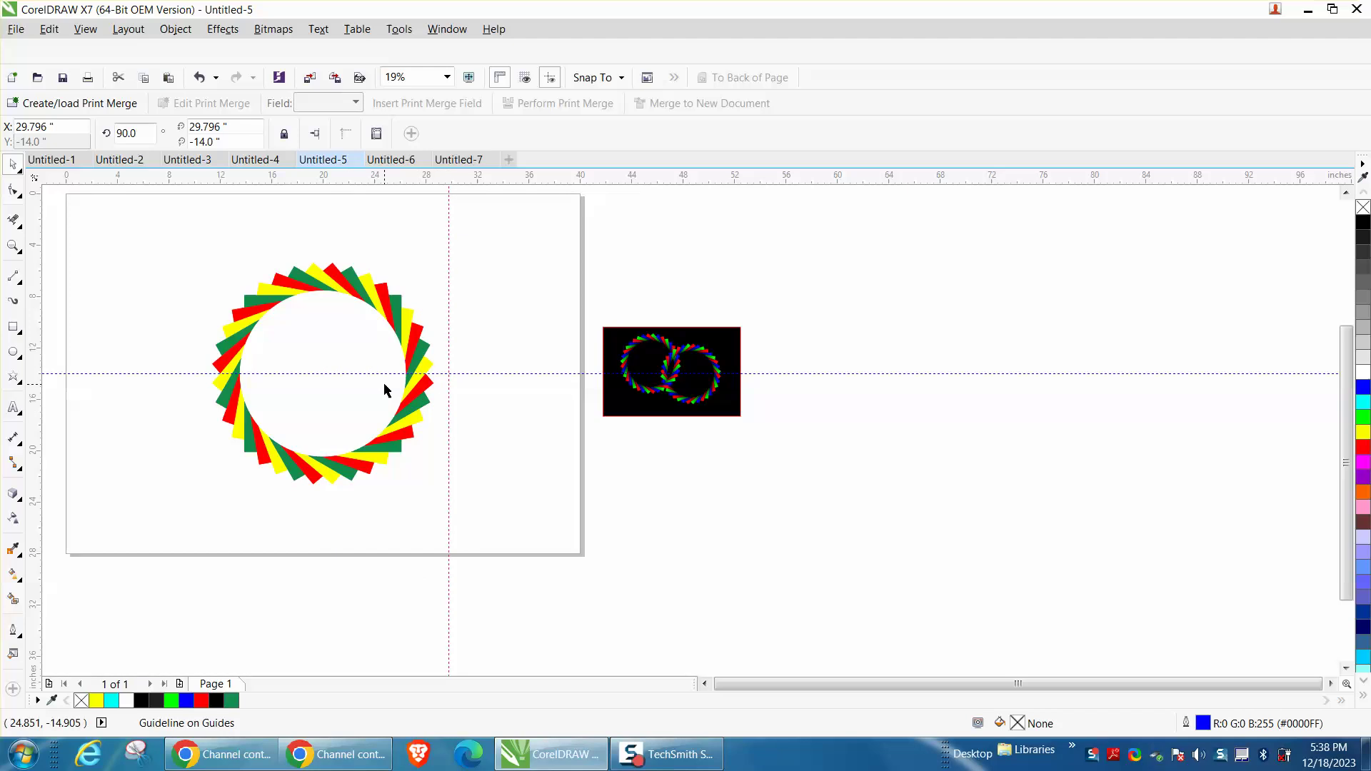
click(550, 77)
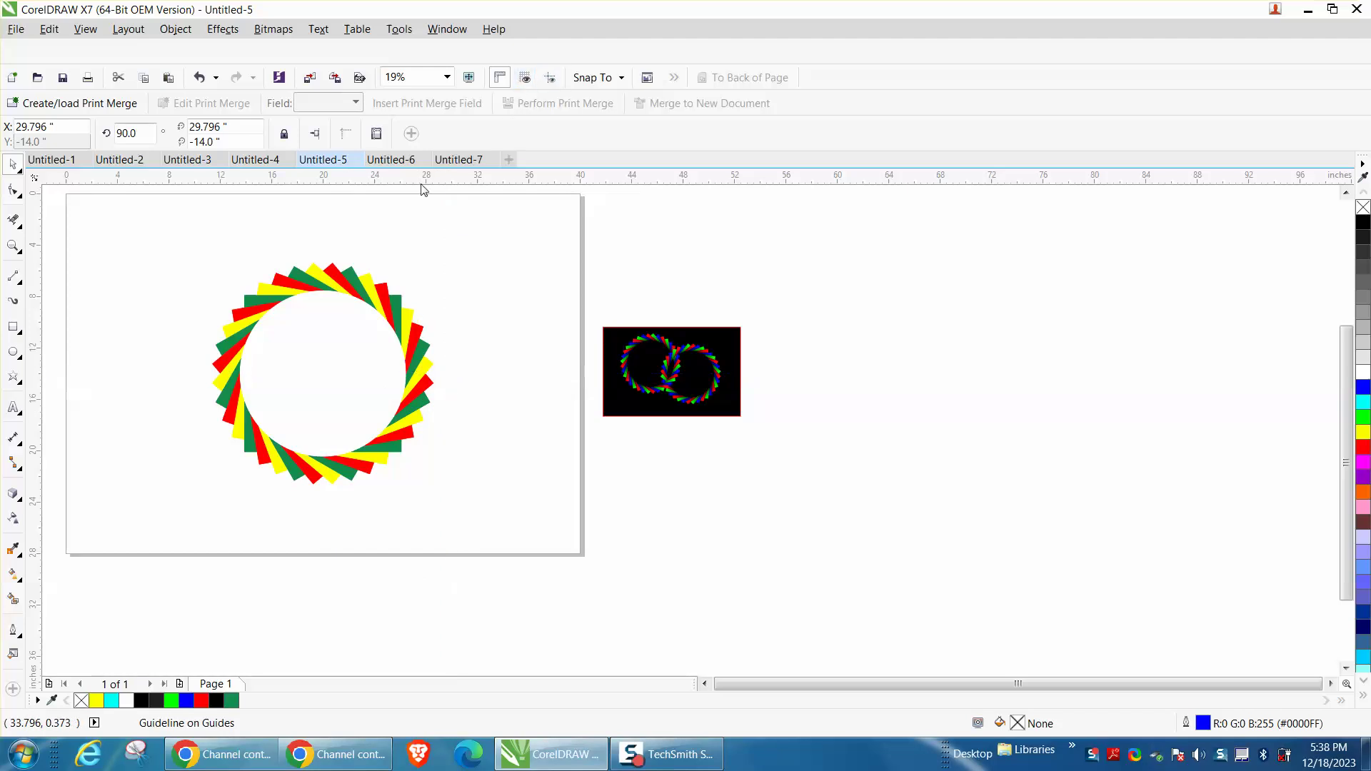
drag(363, 285, 473, 347)
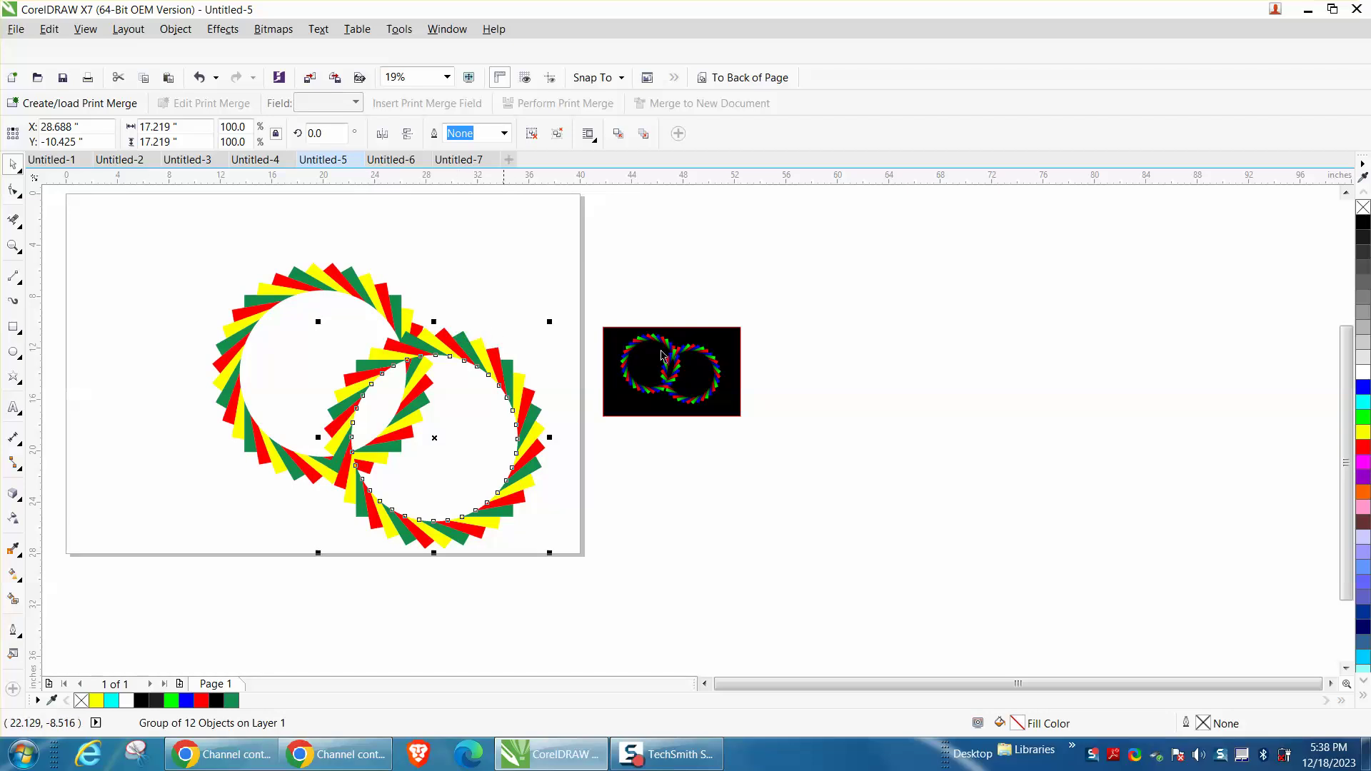
Move the example artwork farther from the page and draw a rectangle about 7.5 by 3.7 inches over the rings' upper crossing
drag(599, 306, 811, 484)
drag(672, 371, 974, 325)
click(13, 246)
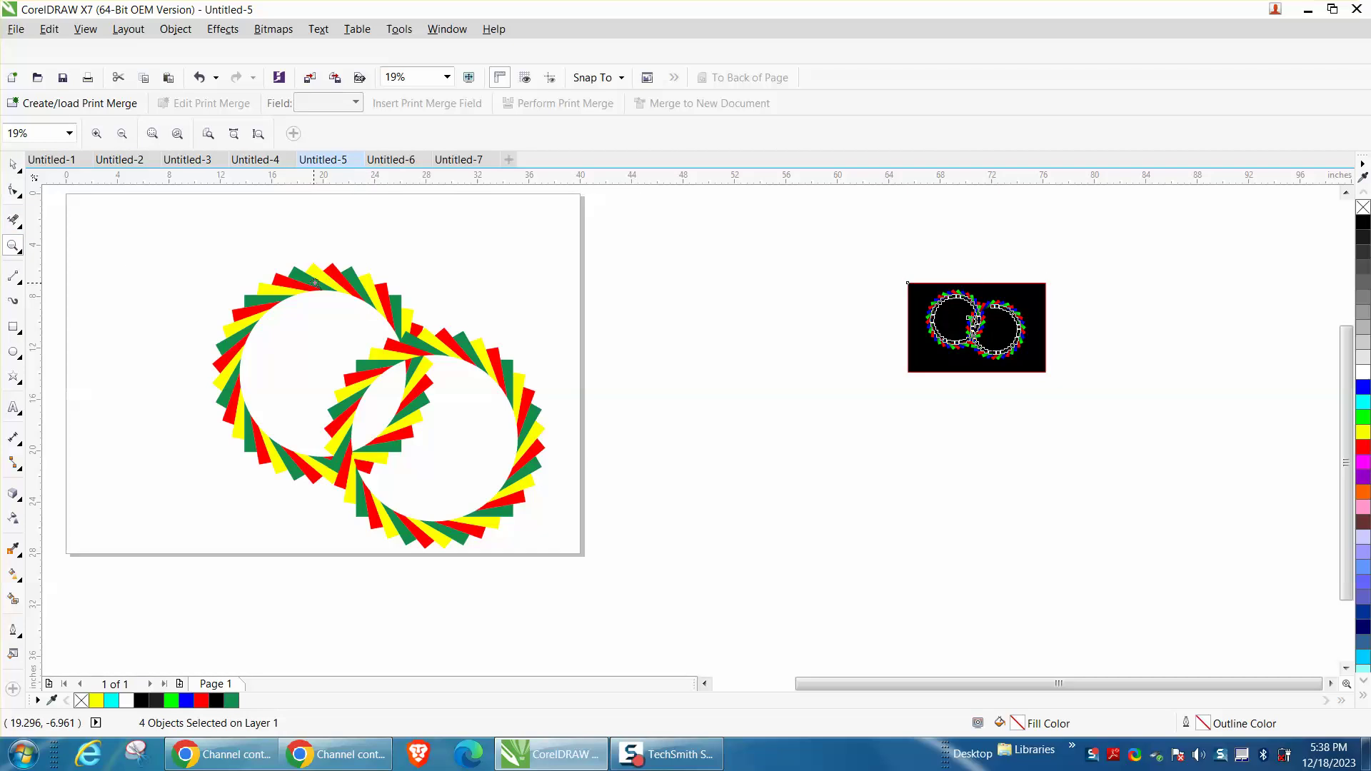
drag(323, 280, 649, 438)
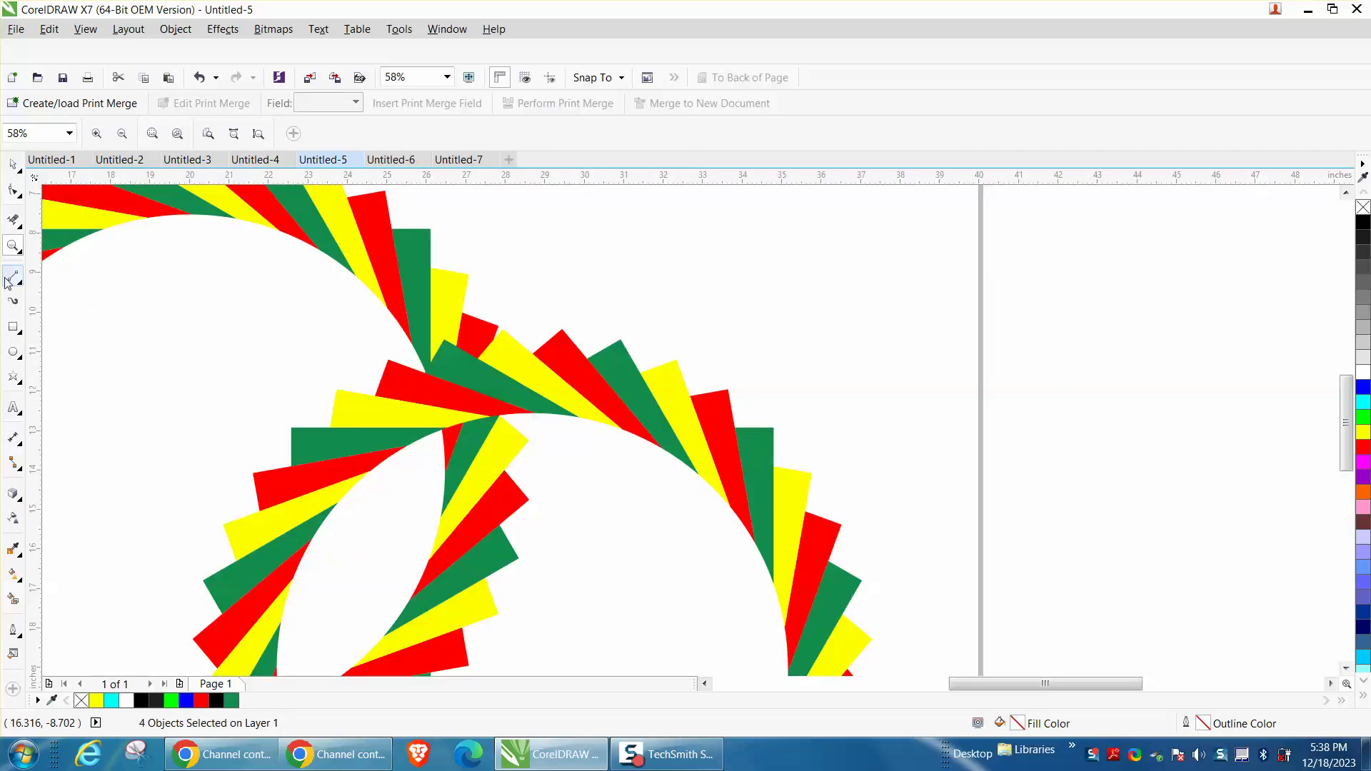
click(12, 326)
drag(302, 315, 597, 453)
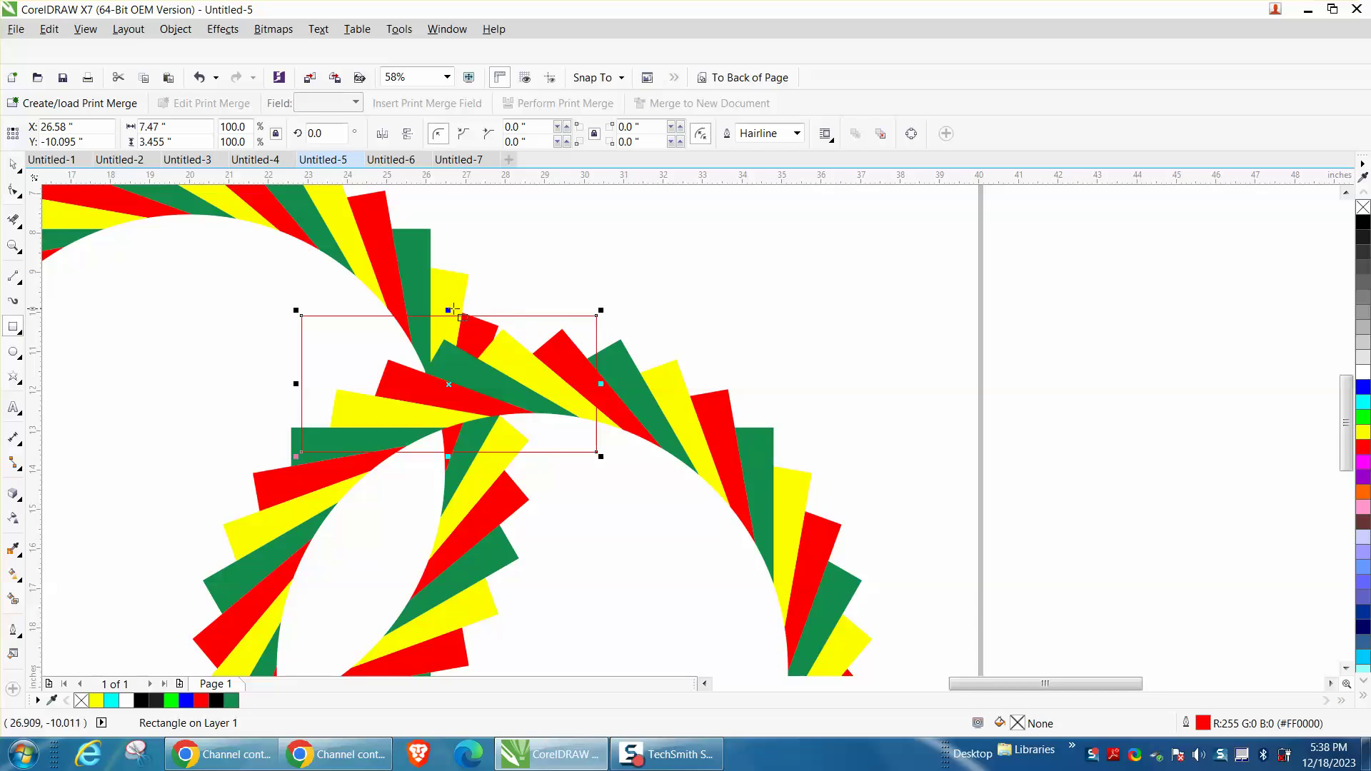
drag(449, 310, 448, 299)
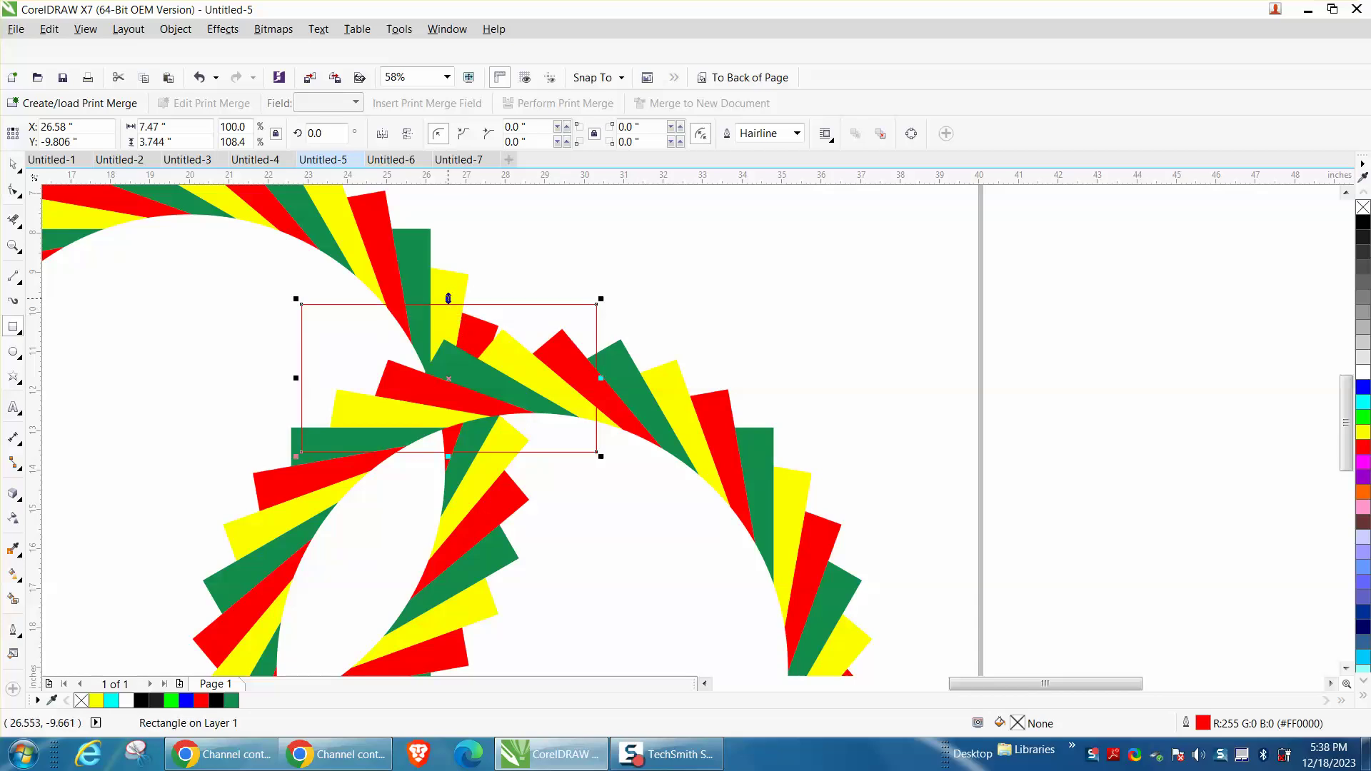
Intersect the second ring with the rectangle and move the resulting piece 25 inches to the right
click(10, 165)
shift+click(643, 395)
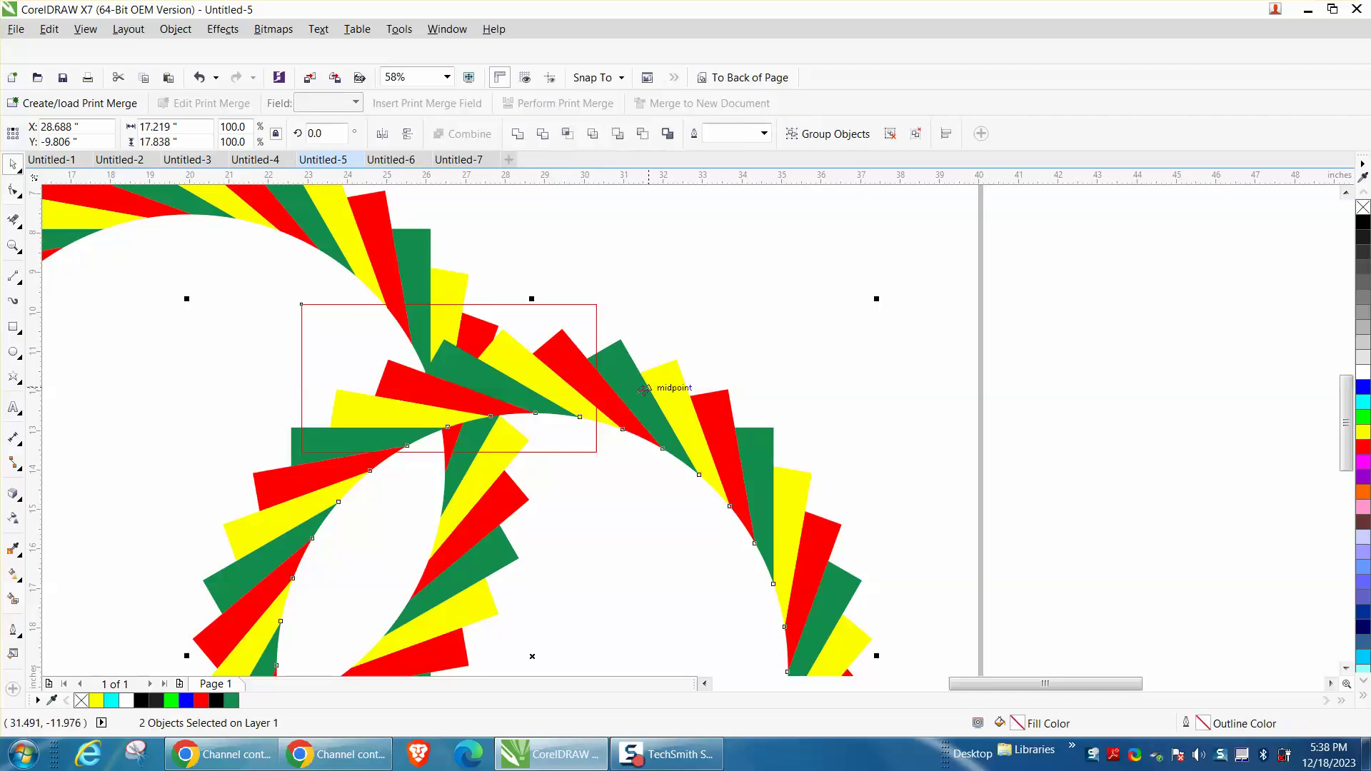
click(566, 134)
key(Right)
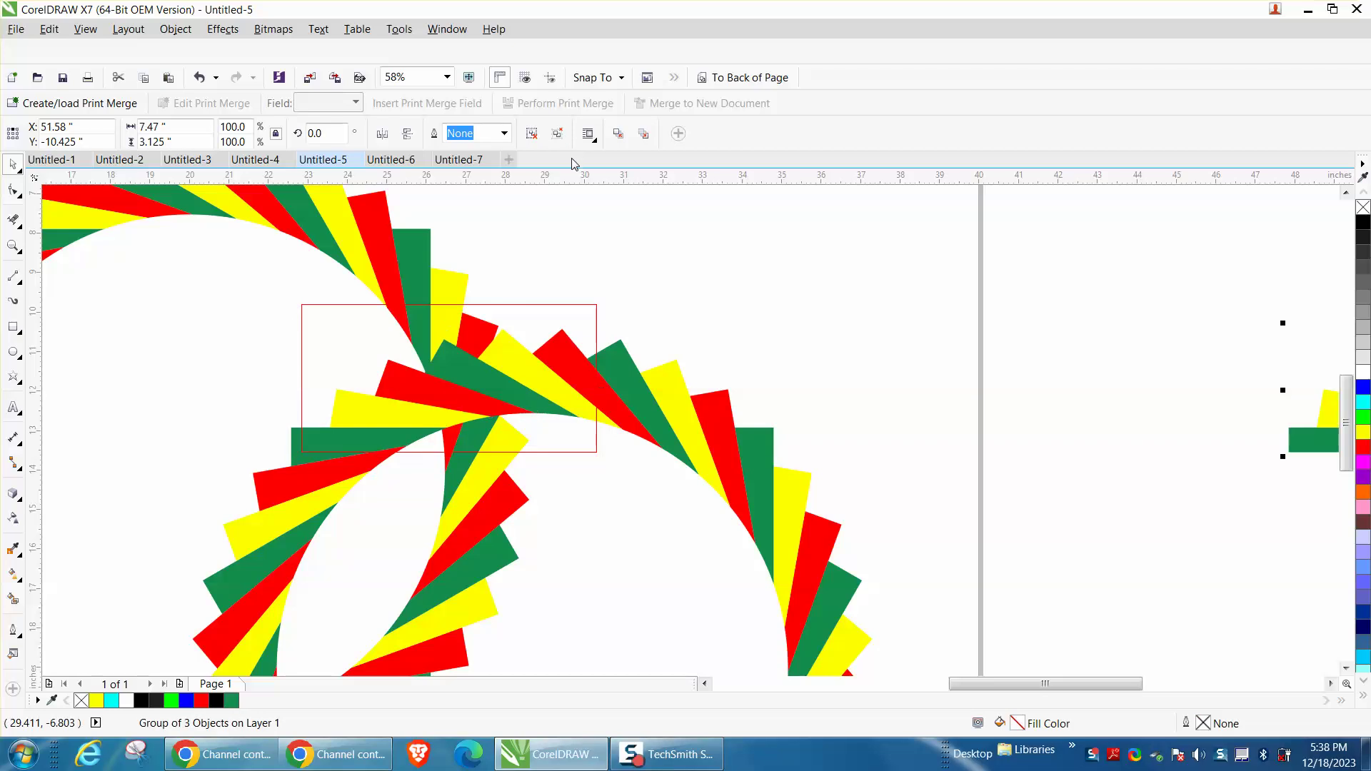
Delete the rectangle at the upper crossing and send the second ring to the back of the page
scroll(582, 236, down, 3)
click(641, 248)
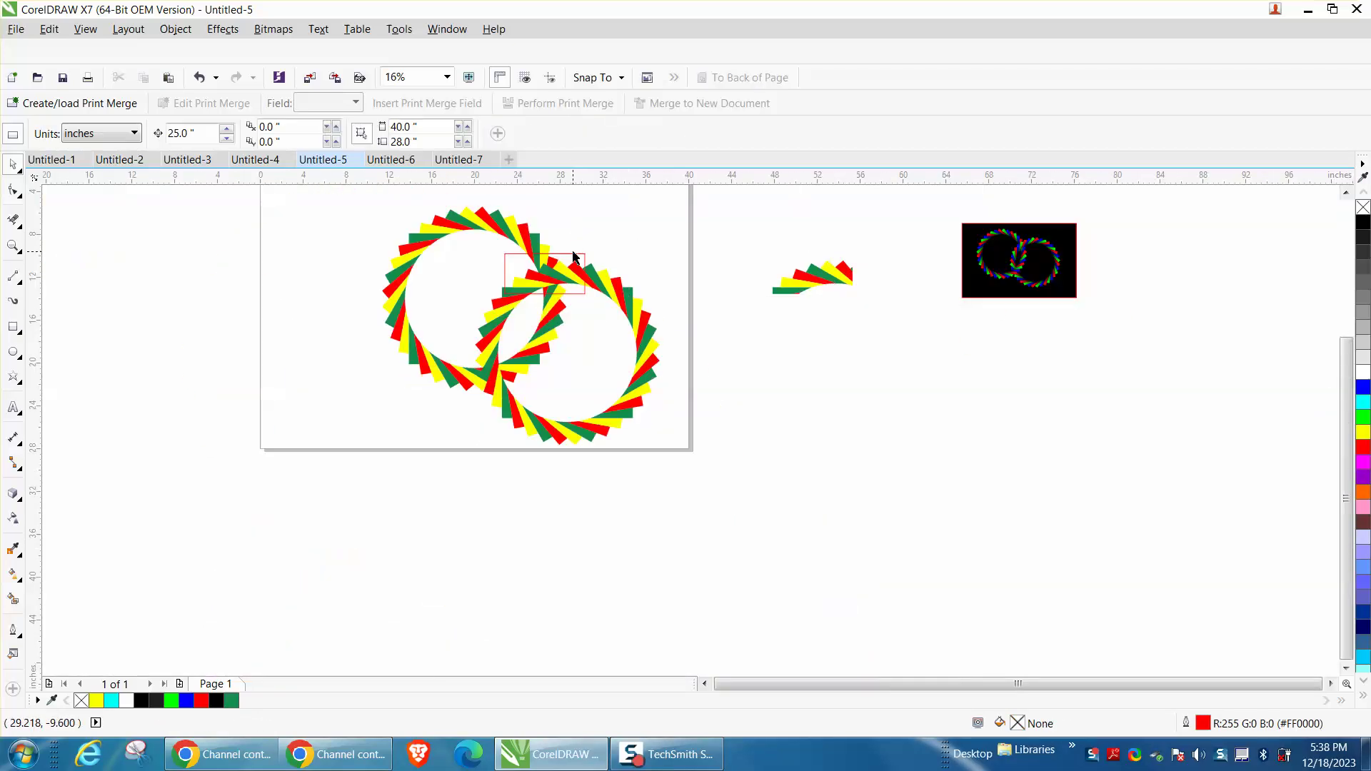
click(576, 258)
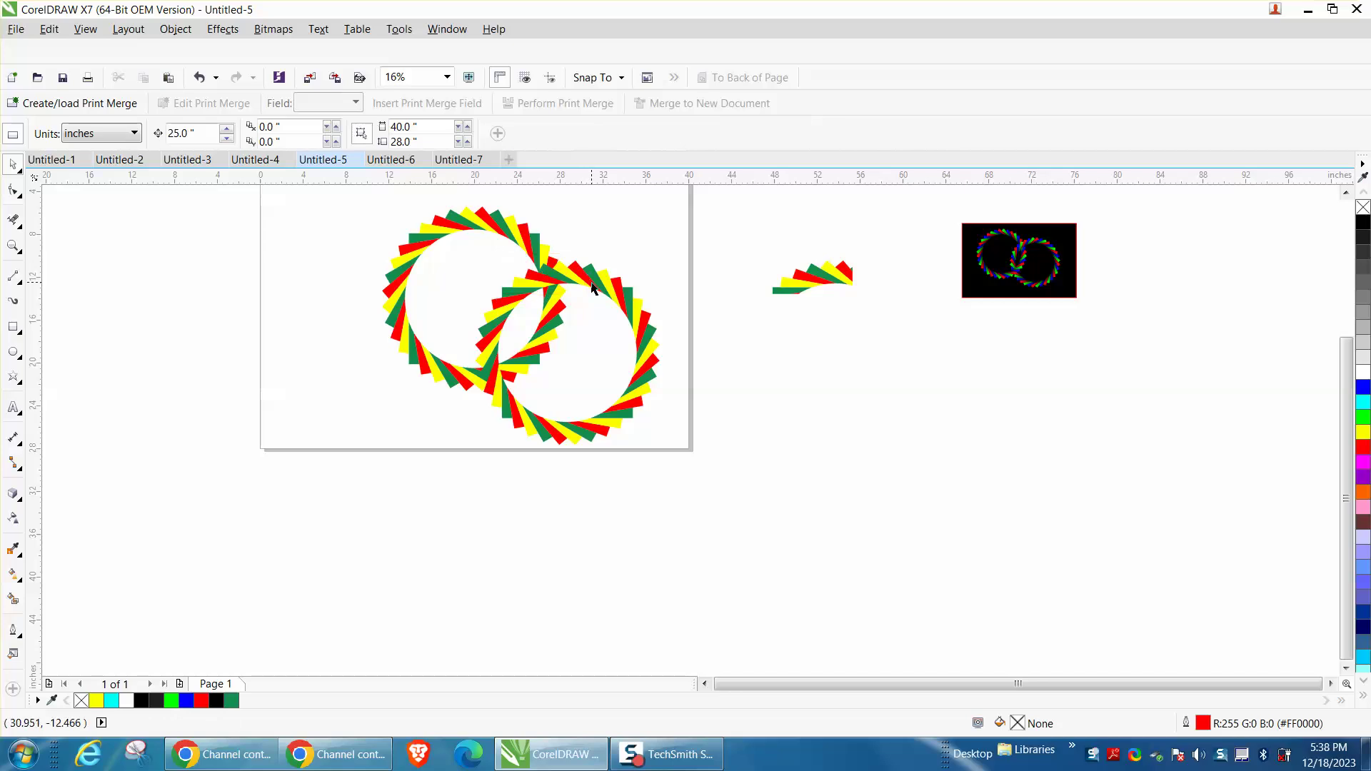
click(593, 282)
click(175, 29)
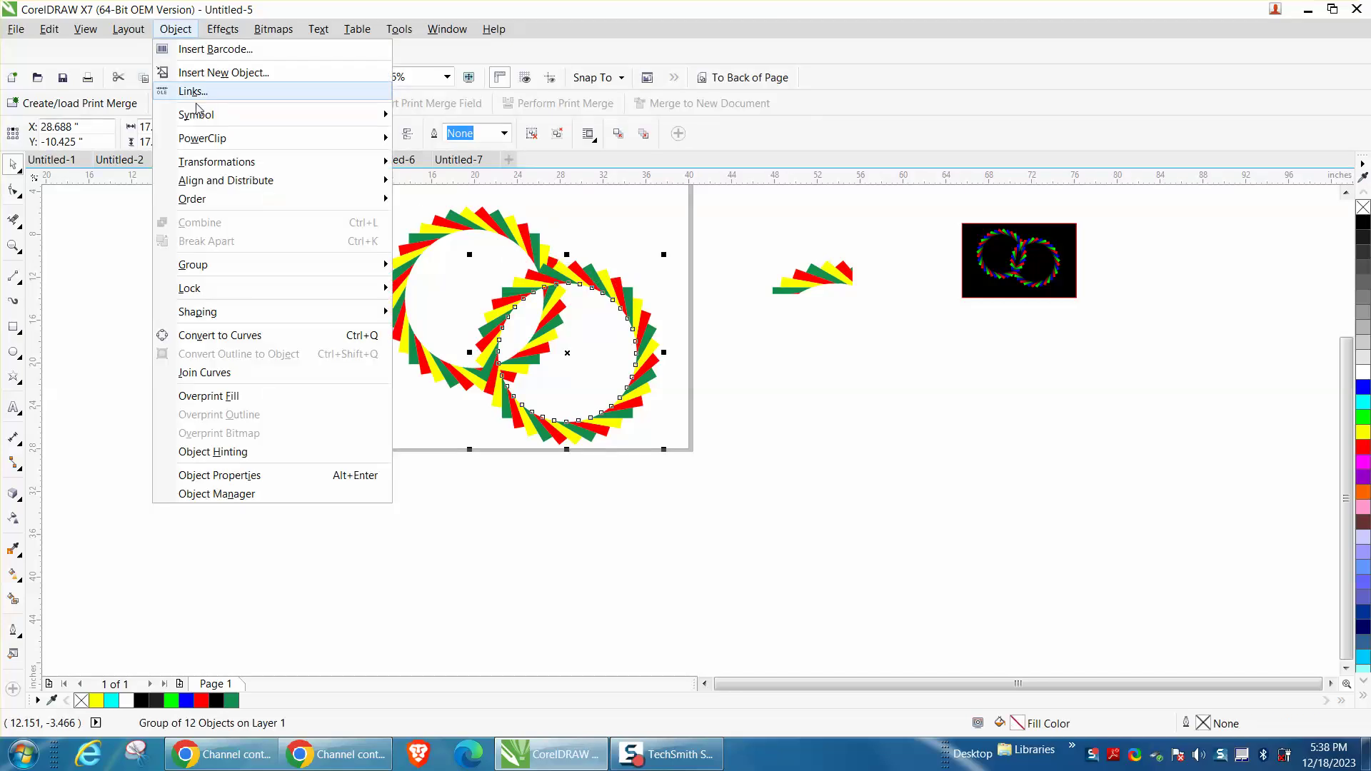
mouse_move(196, 199)
click(439, 218)
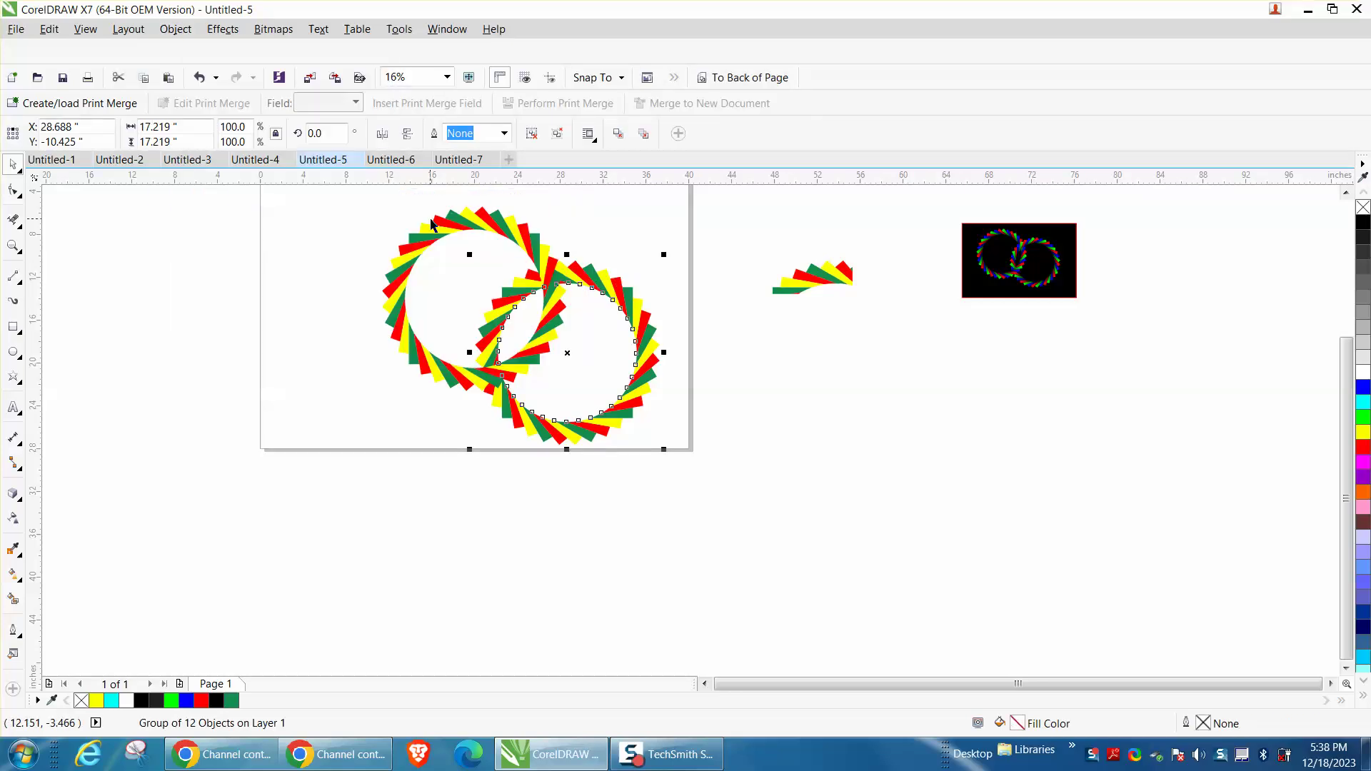
Move the intersected piece 25 inches back to the left onto the rings' upper crossing so the rings interlock
click(797, 290)
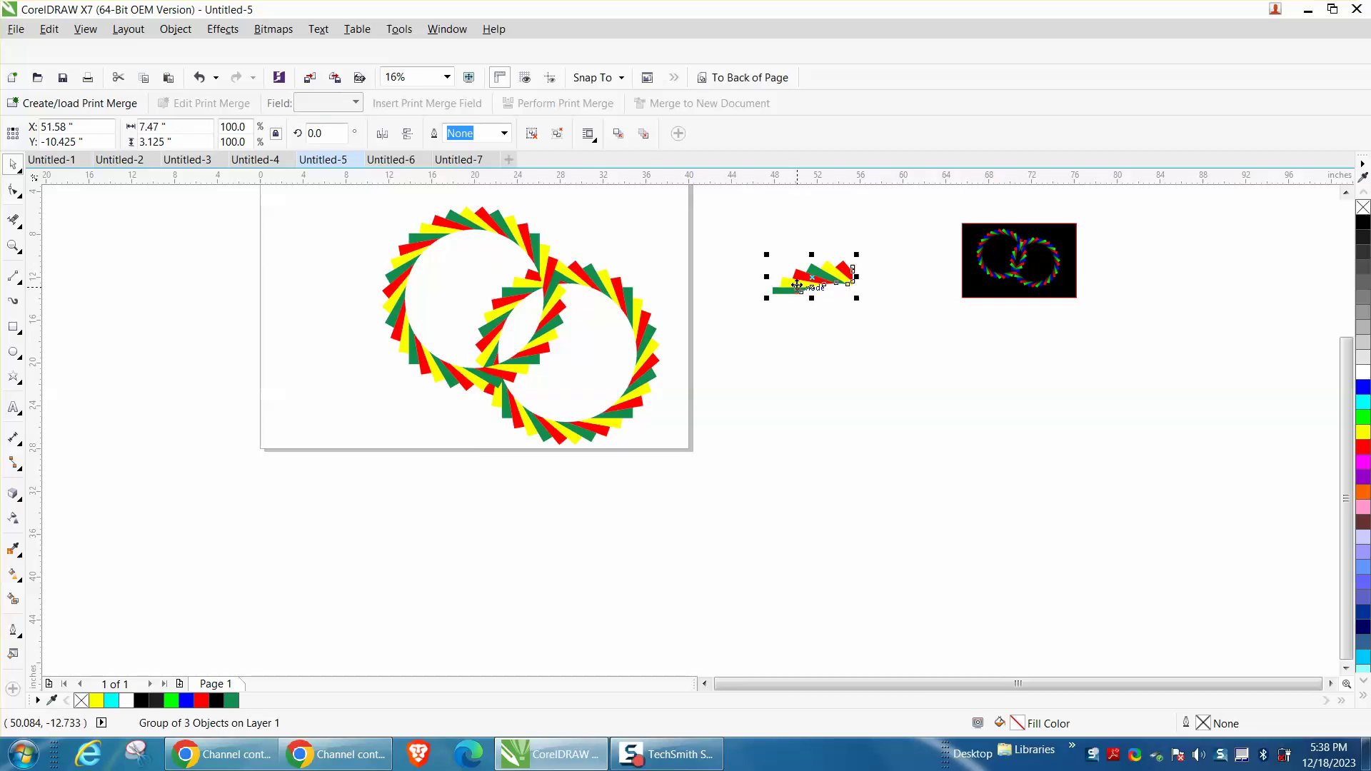
drag(796, 290, 532, 293)
click(13, 246)
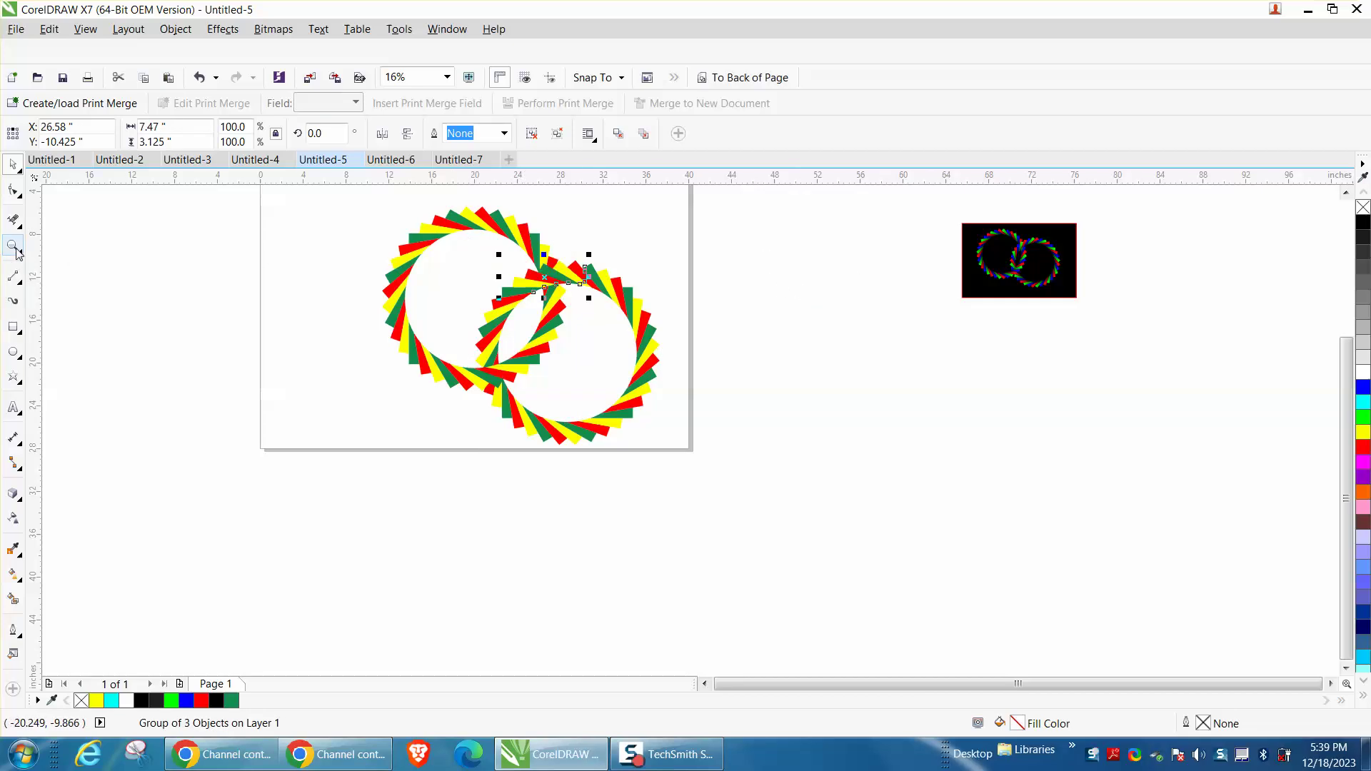
drag(662, 319, 533, 270)
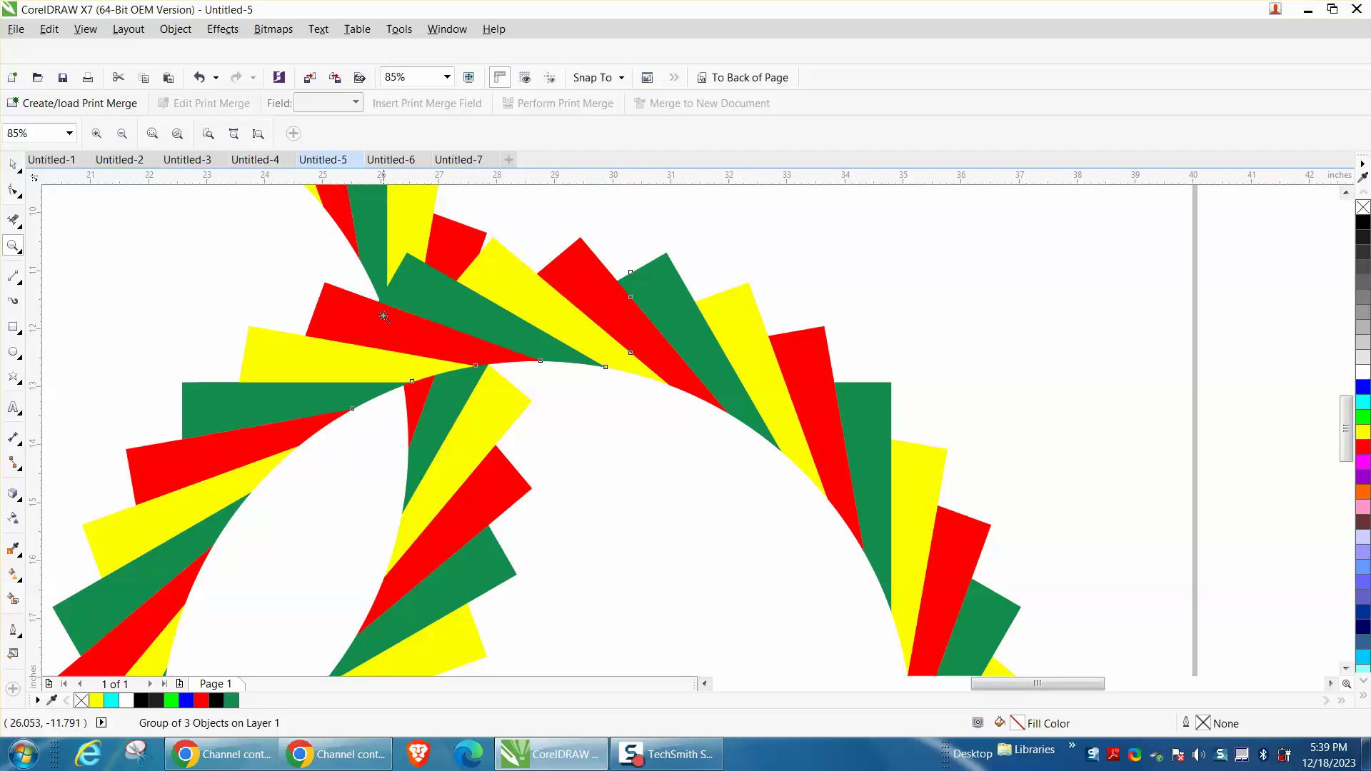
scroll(382, 320, down, 4)
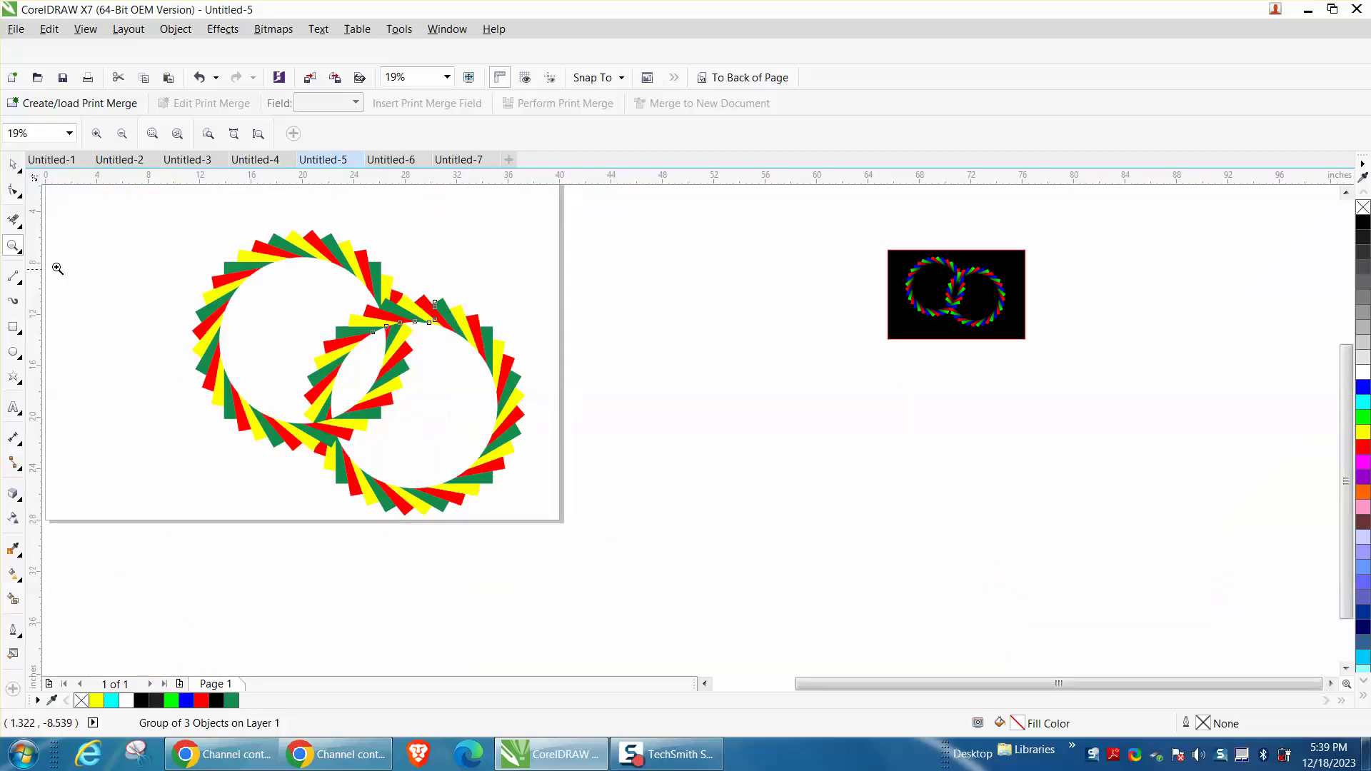
Draw a black-filled rectangle about 30.4 by 23.4 inches around both rings and send it to the back of the page
click(13, 326)
drag(156, 220, 547, 521)
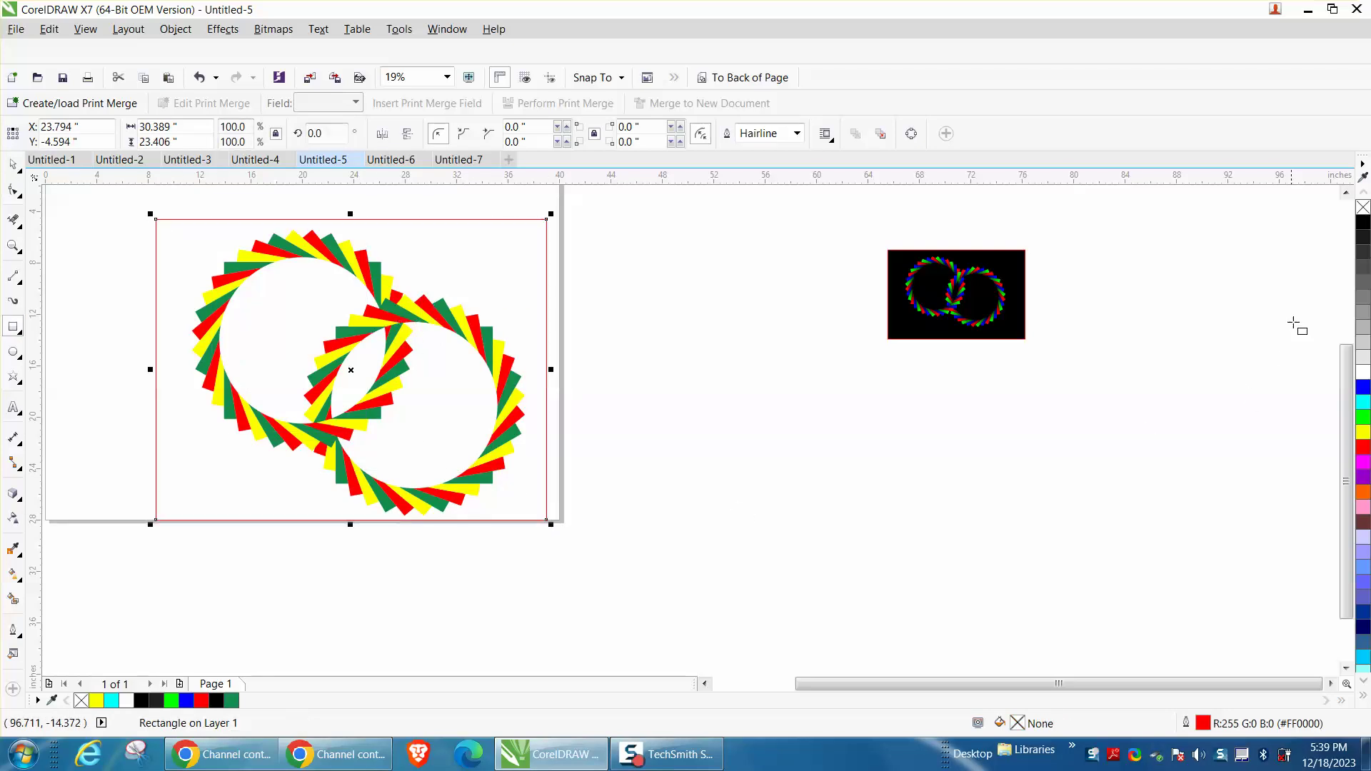
click(1362, 223)
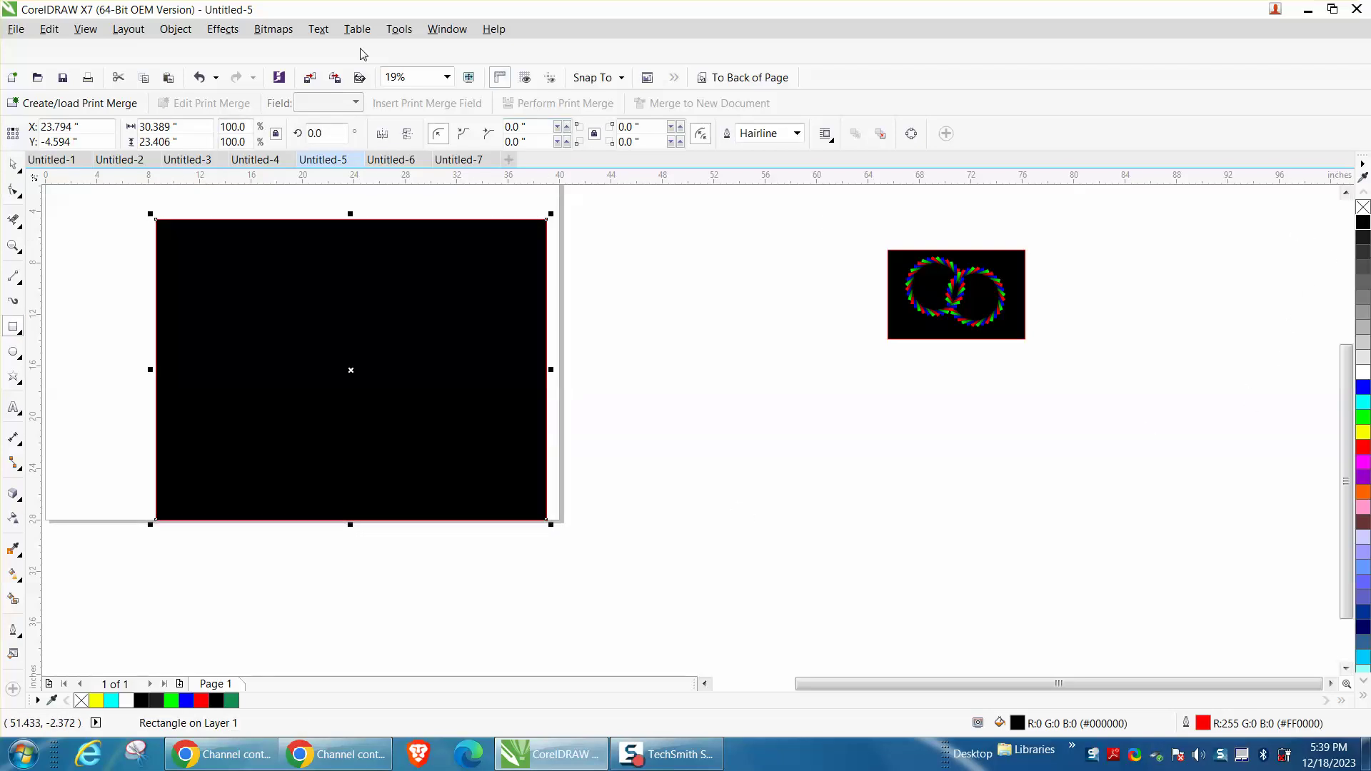
click(176, 29)
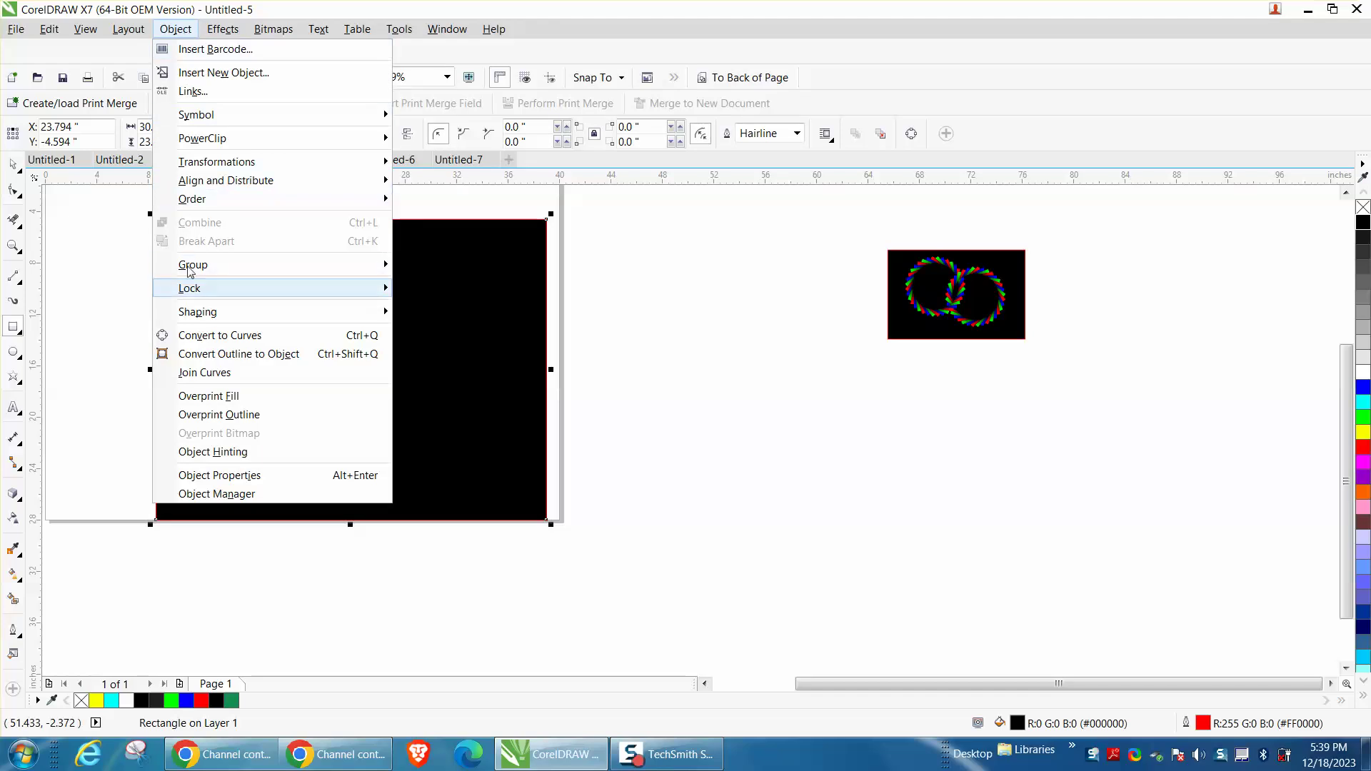
mouse_move(192, 202)
click(432, 219)
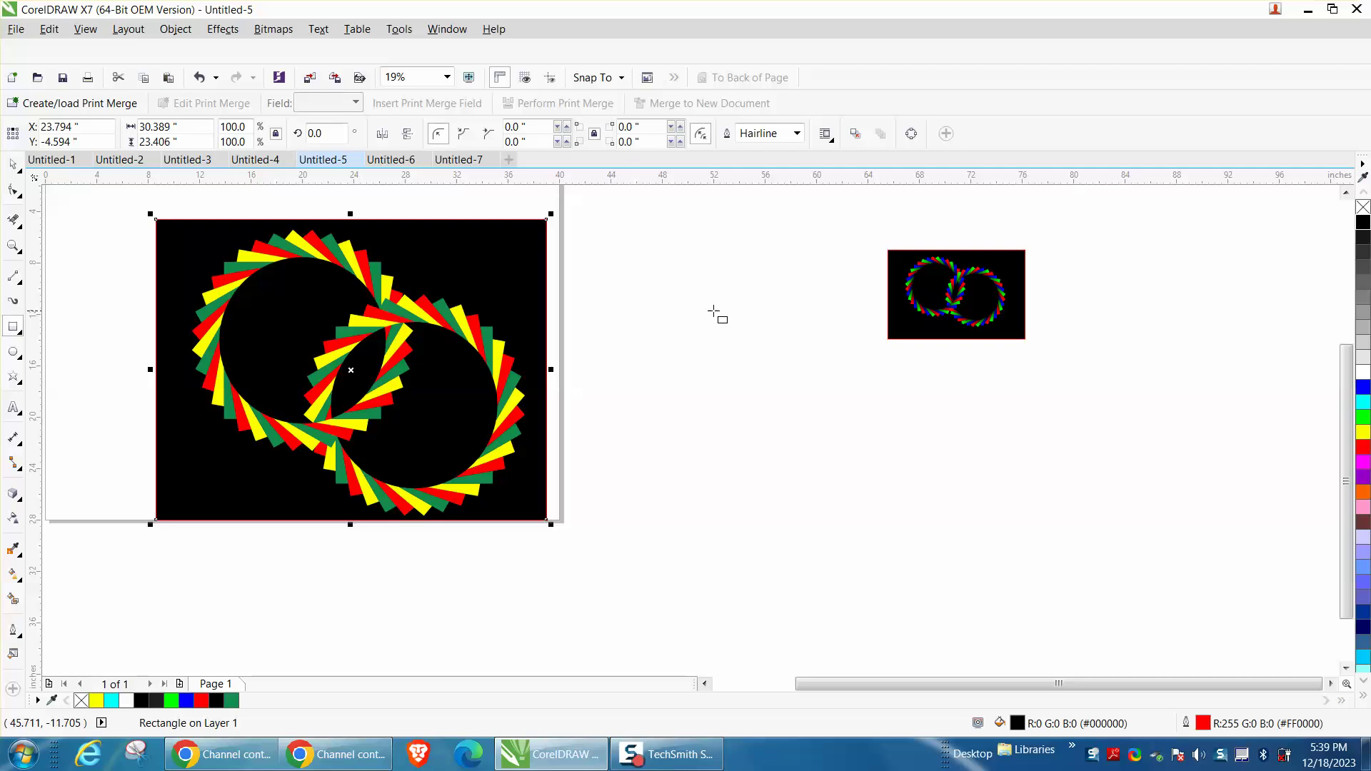
Examine the wedge colours and the ring crossings in the example artwork
key(z)
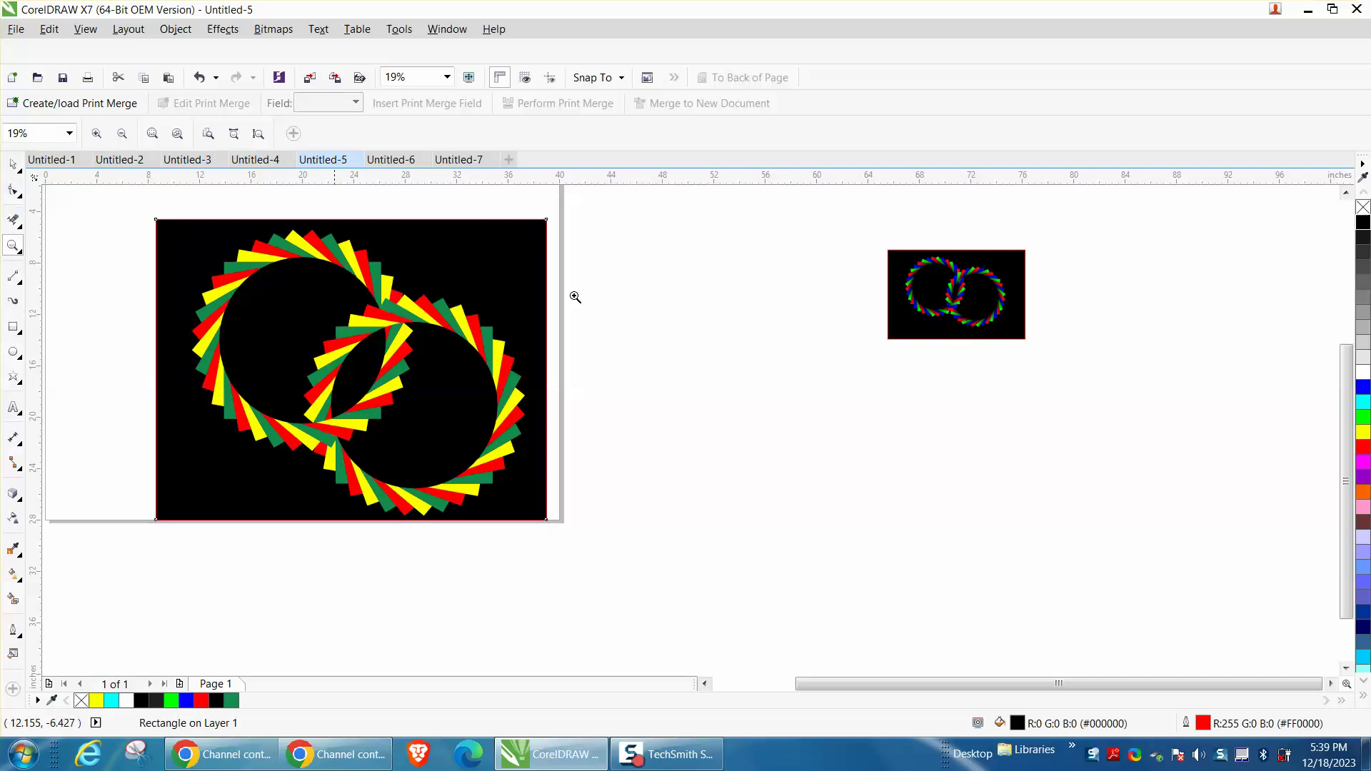
drag(861, 238, 1040, 357)
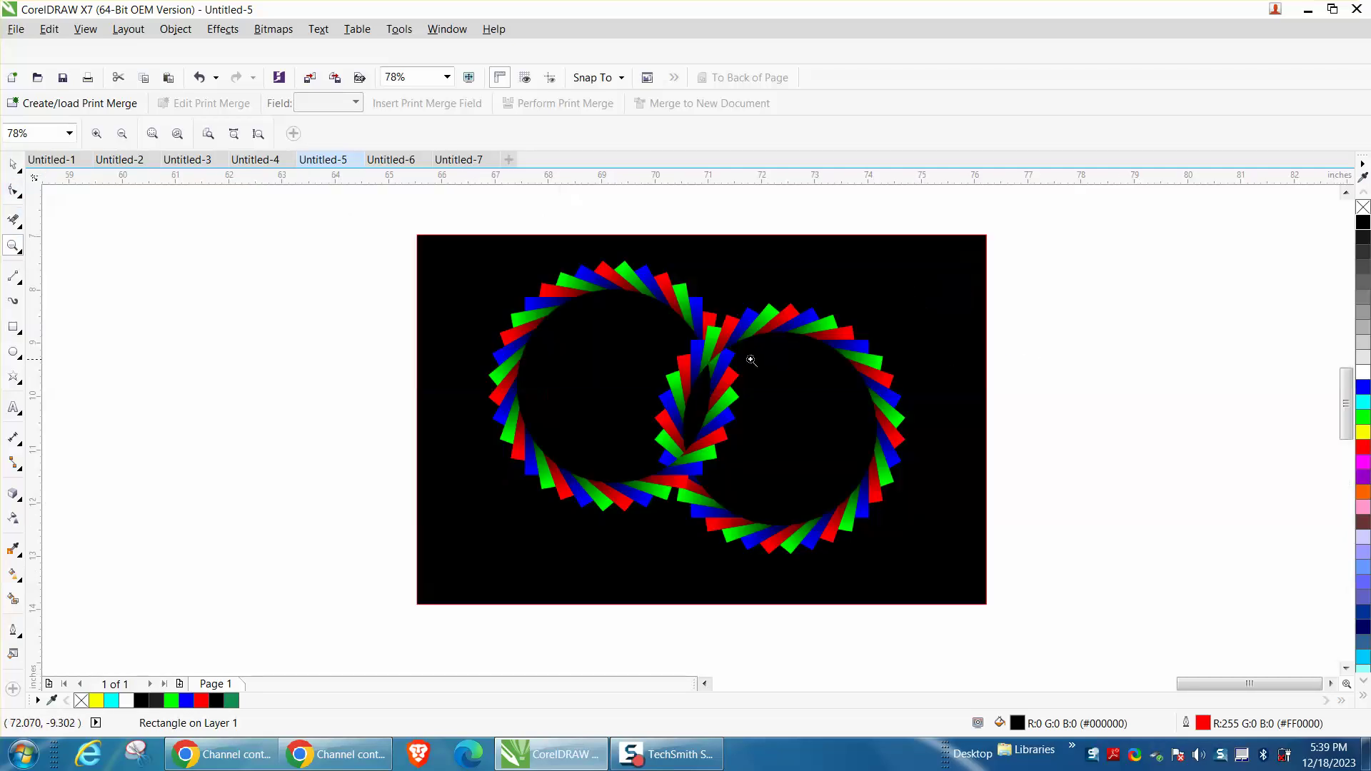
scroll(842, 407, up, 3)
scroll(718, 378, down, 4)
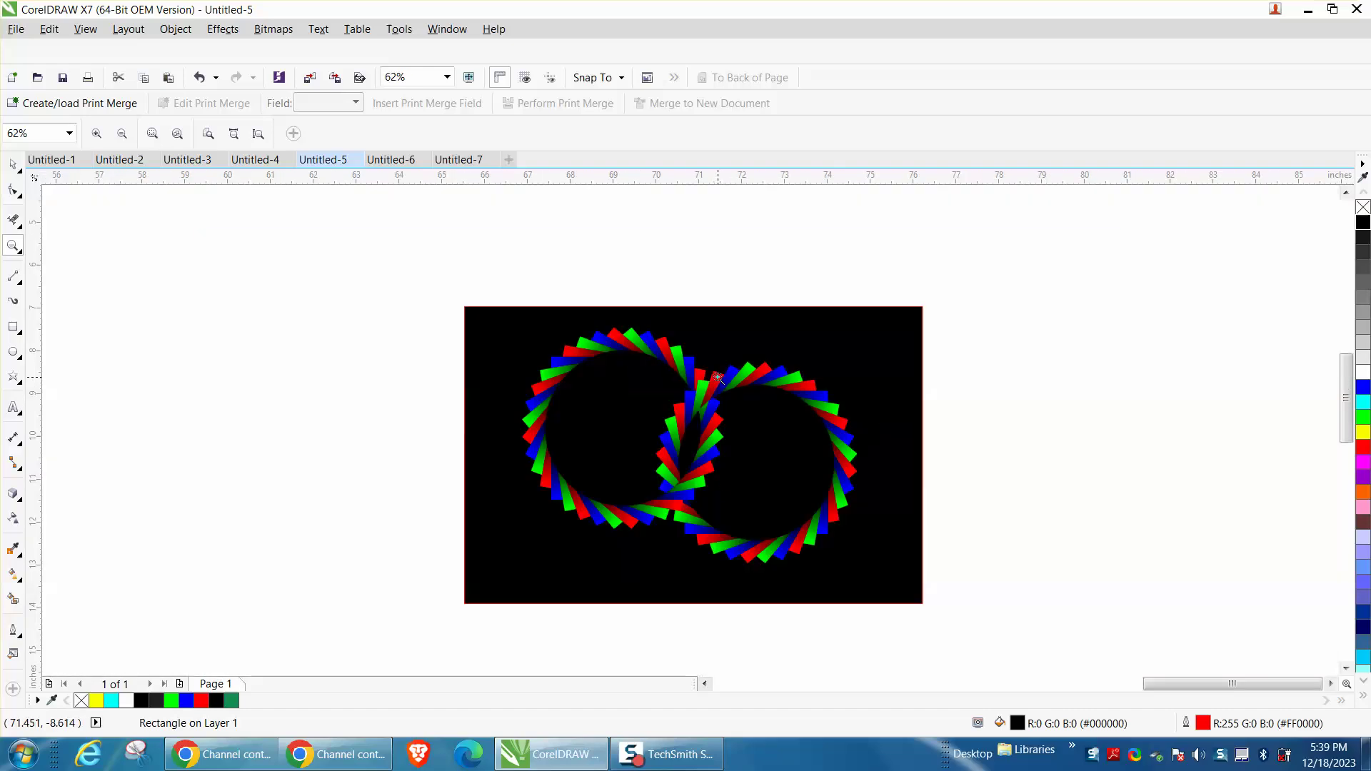